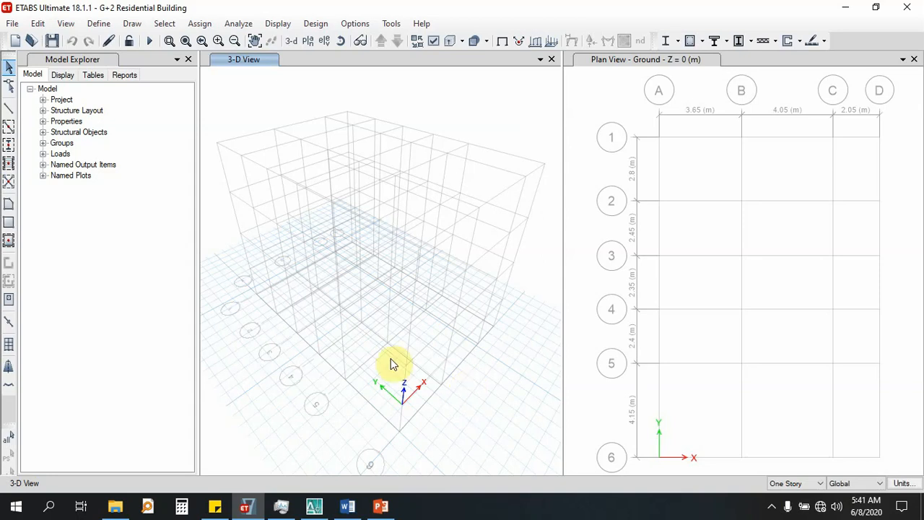
Open the frame section properties, look through the list of default sections and delete A-CompBm
left_click(105, 25)
mouse_move(161, 72)
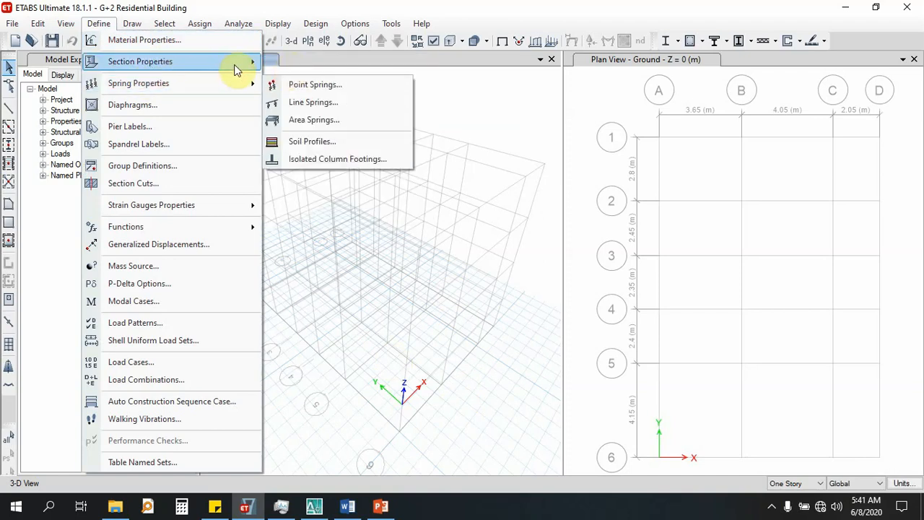
mouse_move(235, 67)
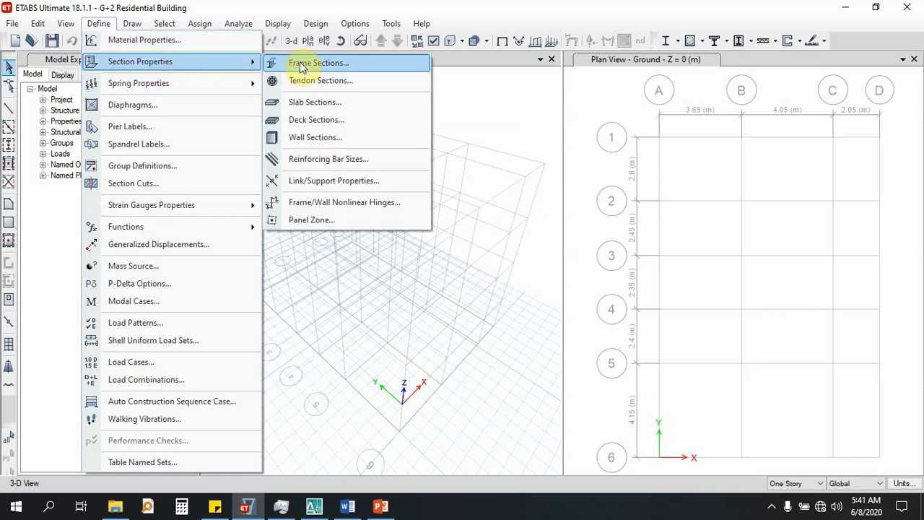
left_click(302, 67)
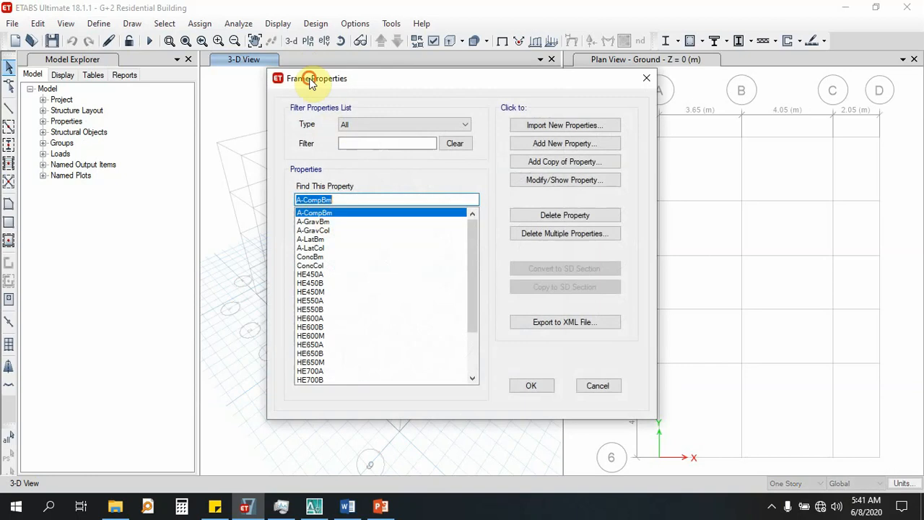
scroll(324, 288, "down", 3)
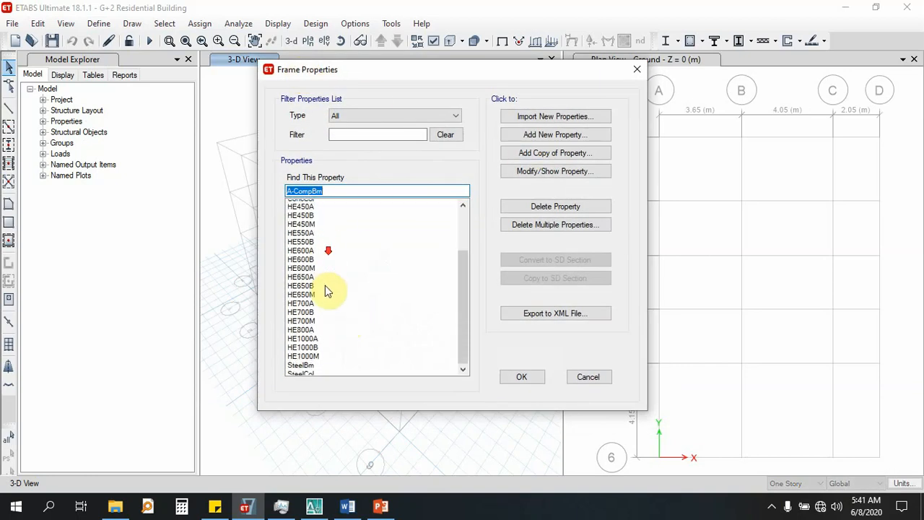
scroll(323, 284, "up", 3)
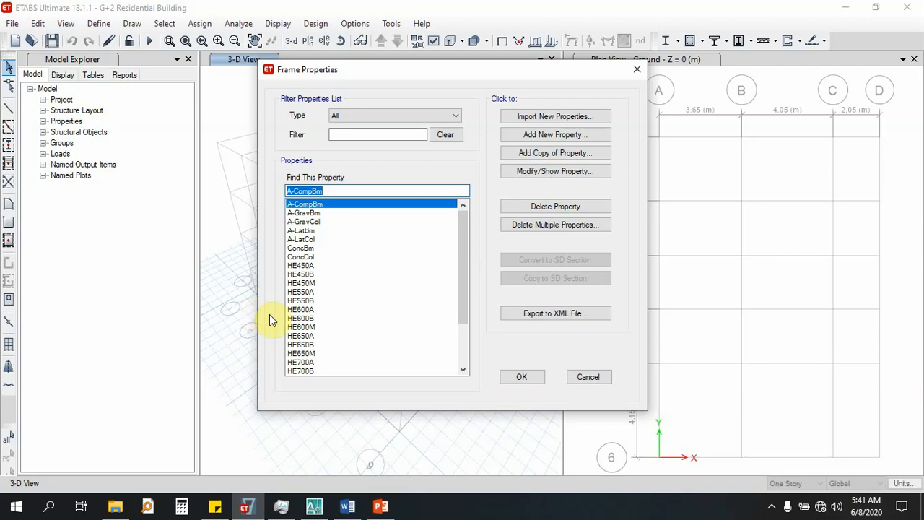
scroll(310, 288, "down", 3)
scroll(320, 282, "up", 3)
left_click(541, 206)
key("Return")
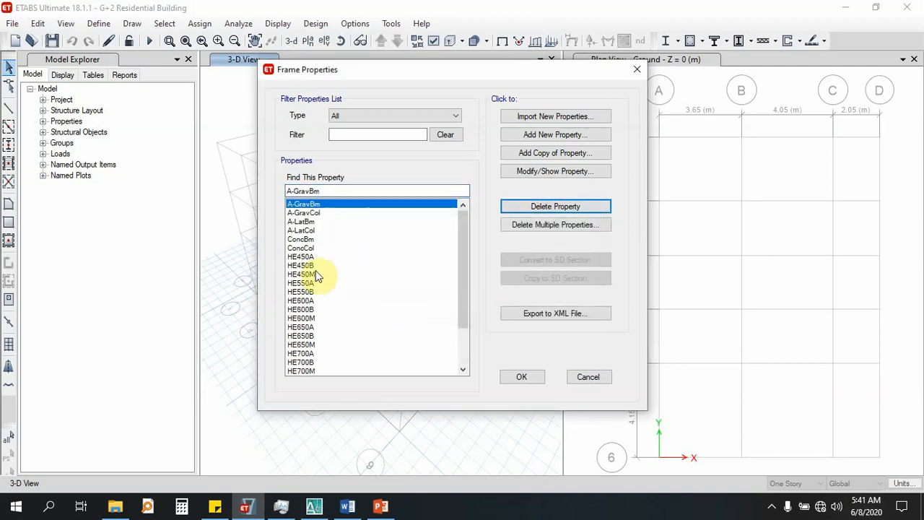
Bulk-delete the unused frame sections from A-GravBm to SteelCol, including the ConcBm and ConcCol sections
scroll(320, 275, "down", 1)
scroll(328, 292, "up", 1)
left_click(547, 228)
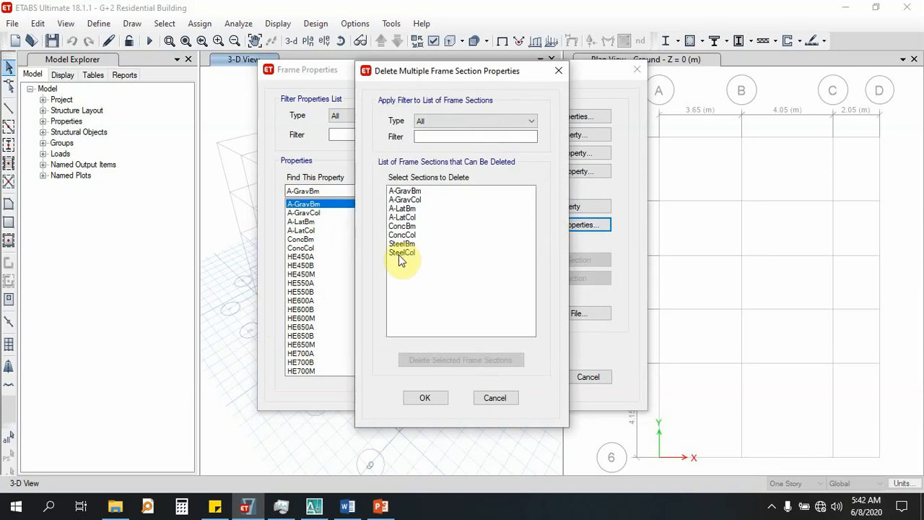
left_click(402, 254)
left_click_drag(404, 192, 406, 280)
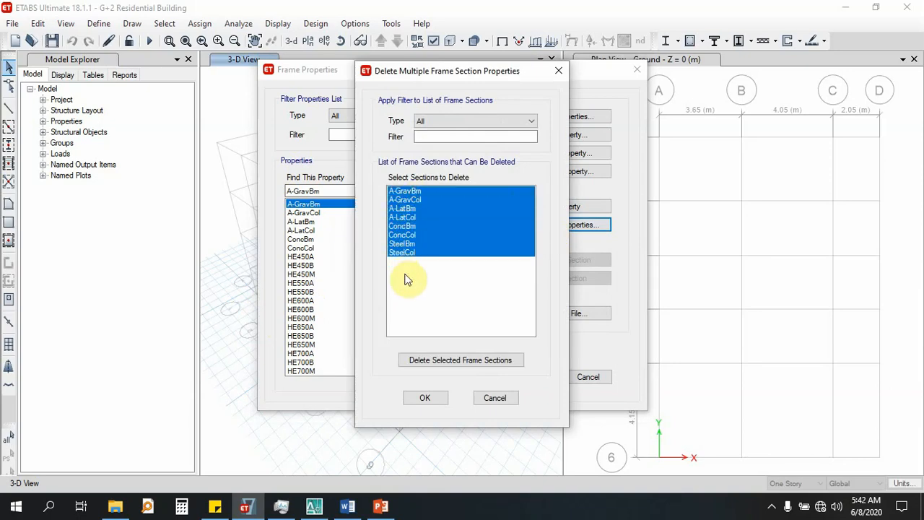
left_click(462, 360)
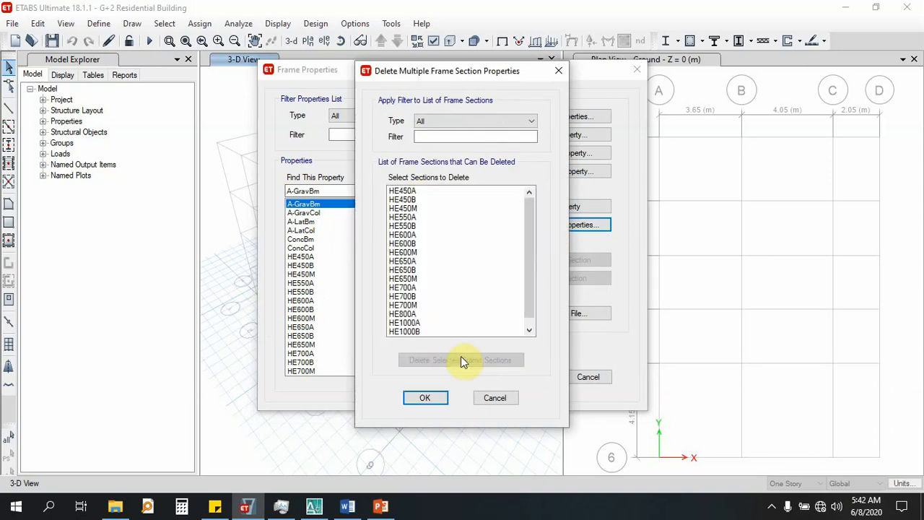
Delete the listed HE frame sections from HE450A to HE1000M and accept the bulk deletion
left_click_drag(405, 192, 409, 366)
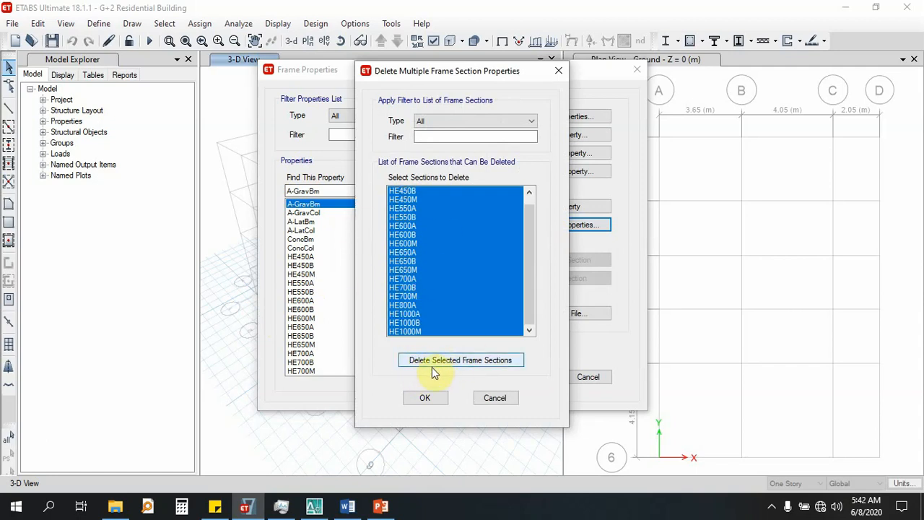
left_click(462, 364)
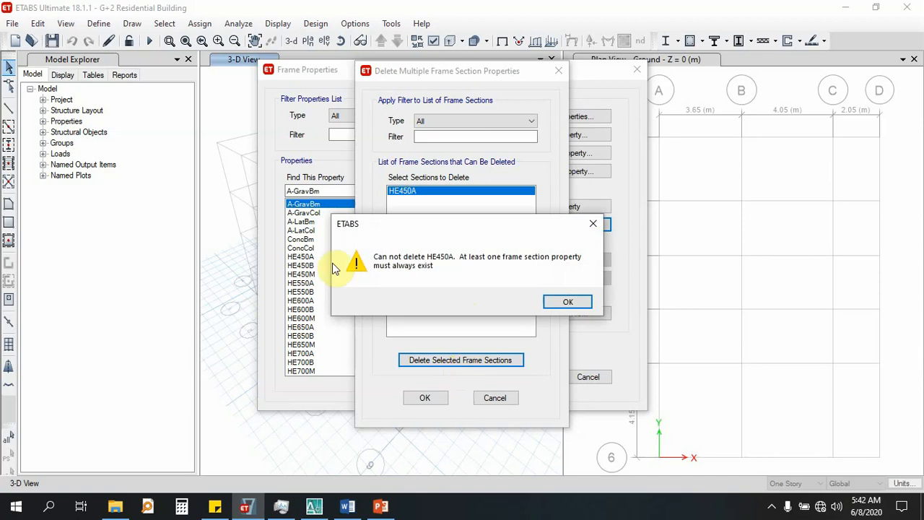
left_click(561, 301)
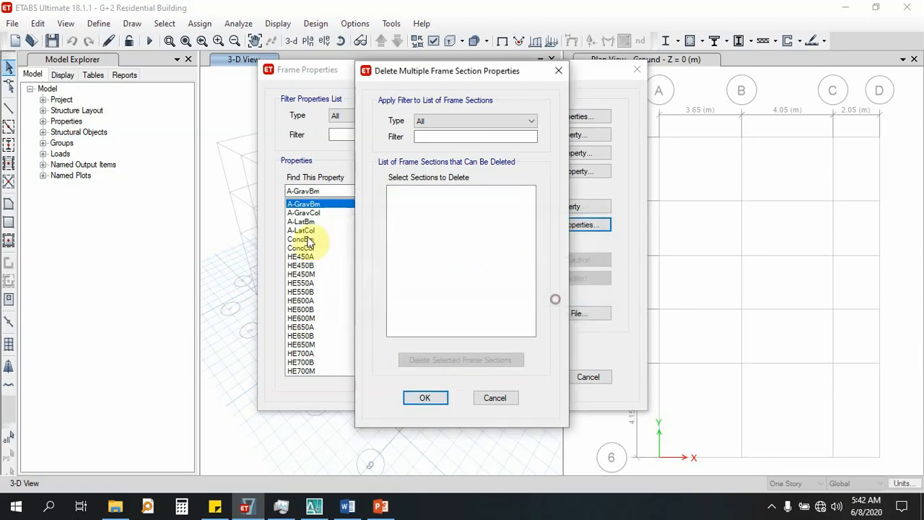
left_click(423, 399)
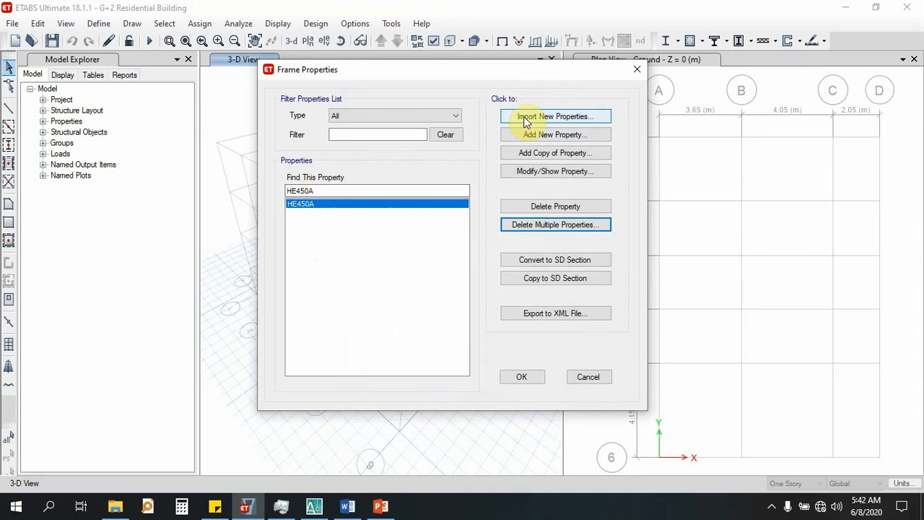
Examine which section property files are available for importing steel I/Wide Flange sections, and leave without importing
left_click_drag(379, 77, 319, 77)
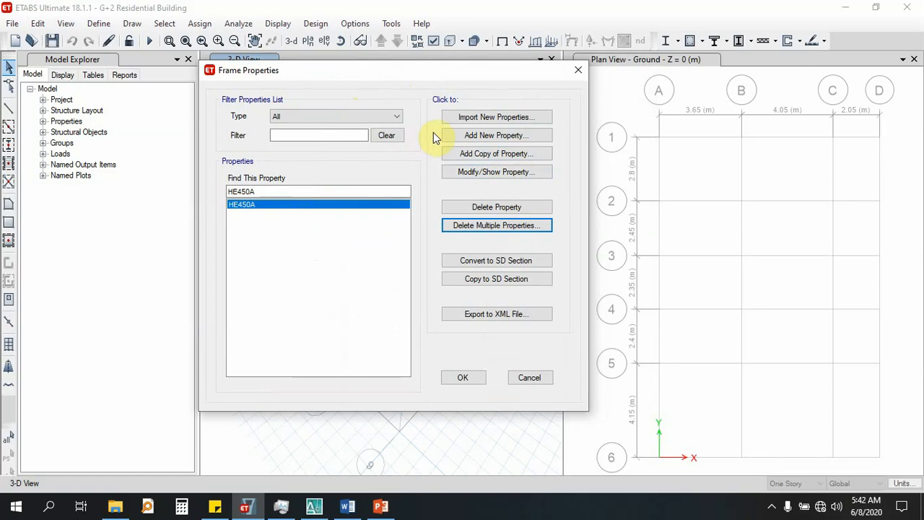
left_click(471, 134)
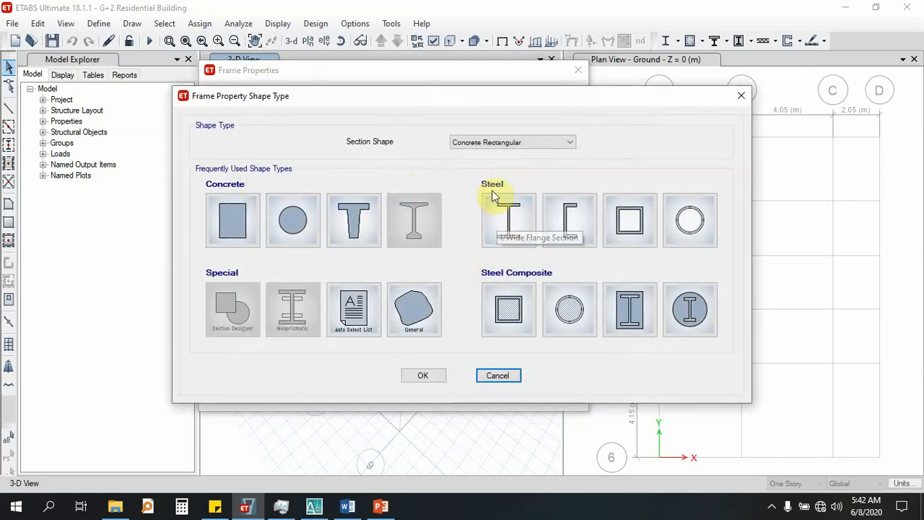
left_click(505, 218)
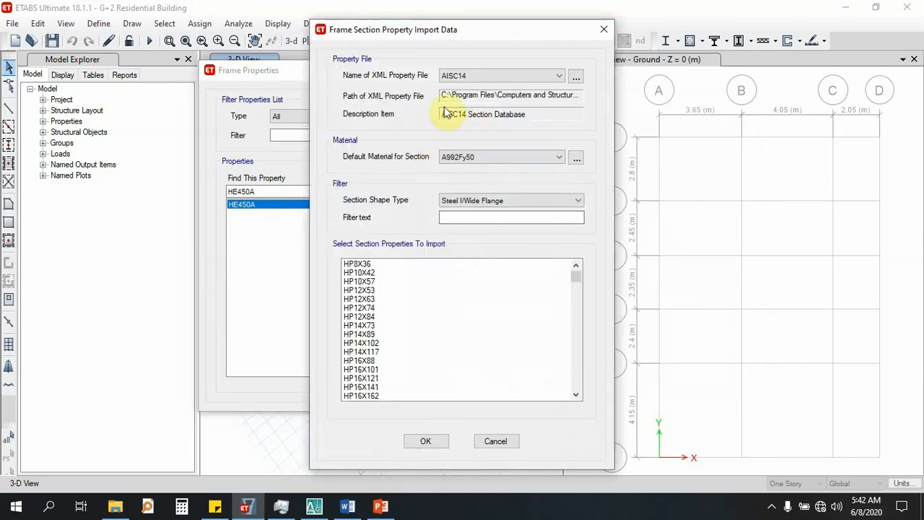
left_click(470, 75)
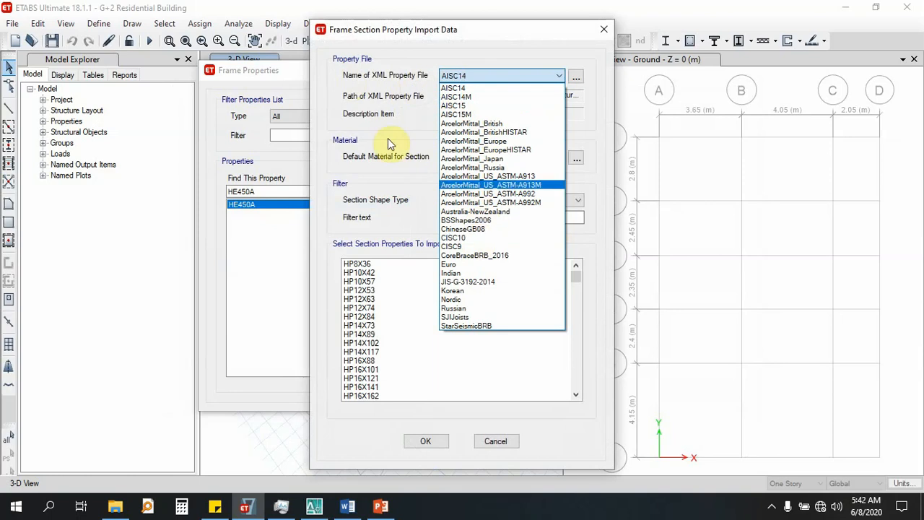
left_click(378, 120)
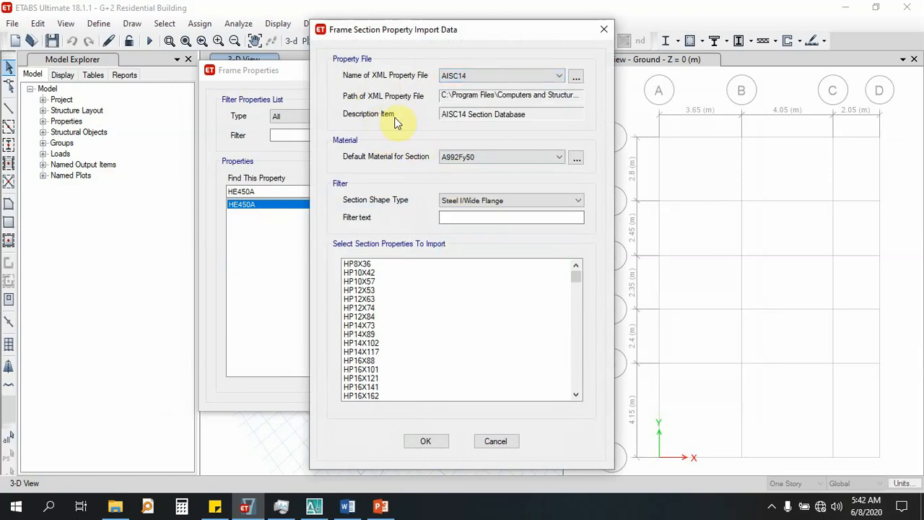
left_click(604, 30)
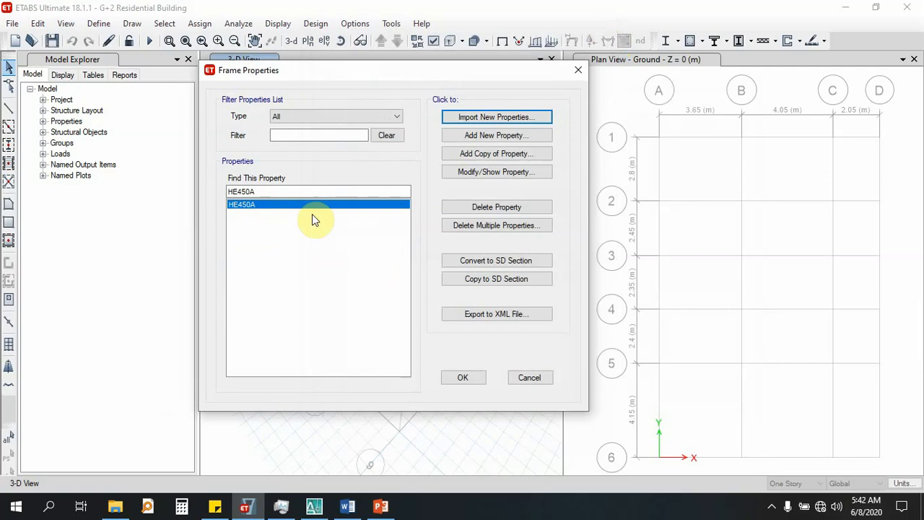
Add a new concrete rectangular frame section and enter Column as its property name
left_click(475, 139)
left_click_drag(336, 109, 363, 97)
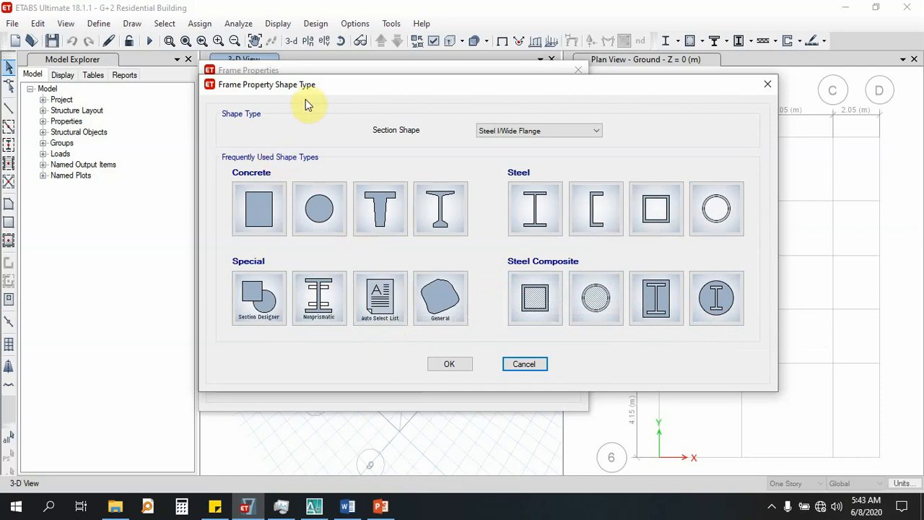
left_click_drag(308, 86, 312, 128)
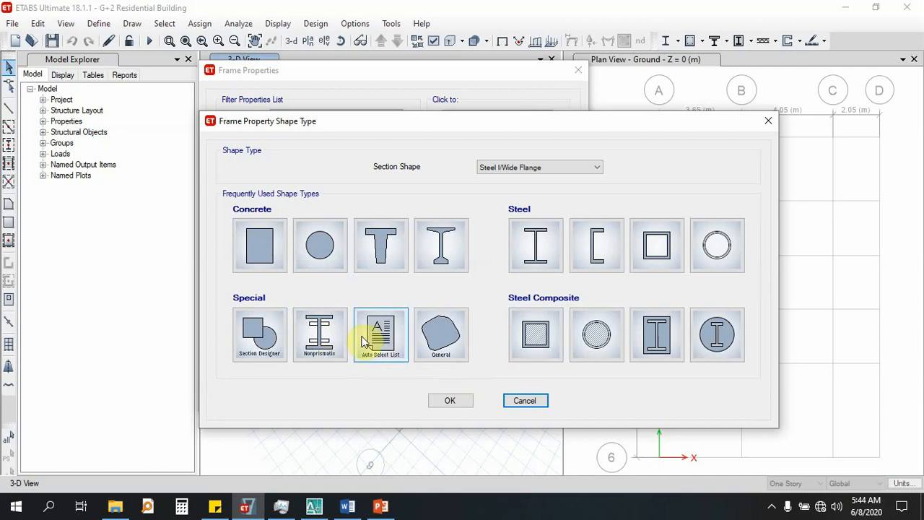
left_click(259, 250)
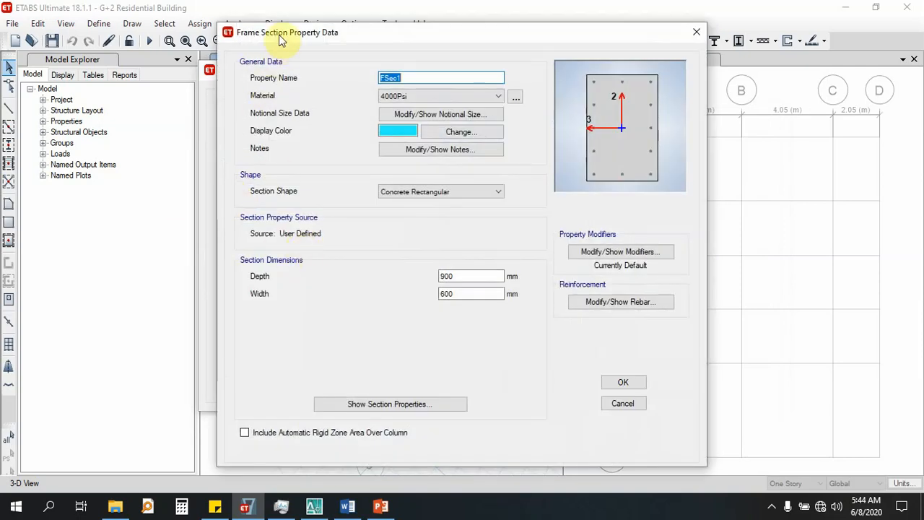
left_click_drag(281, 39, 288, 54)
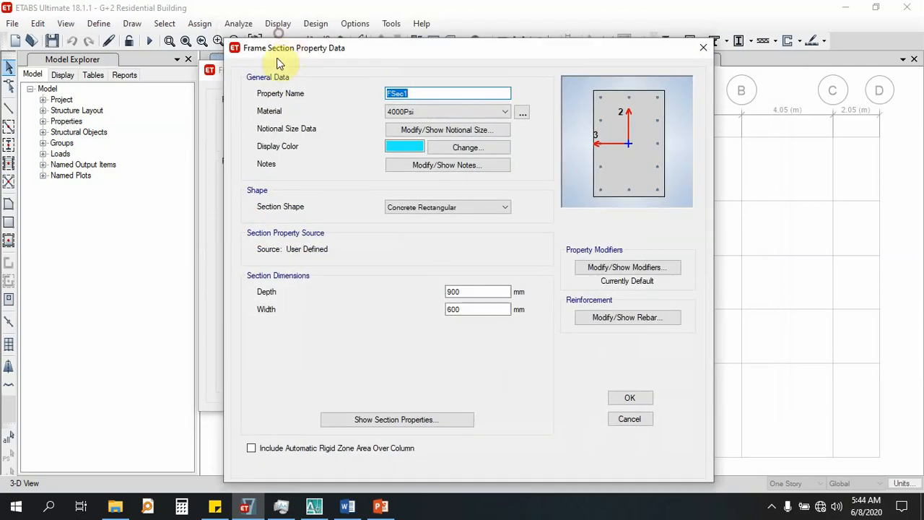
type("Column")
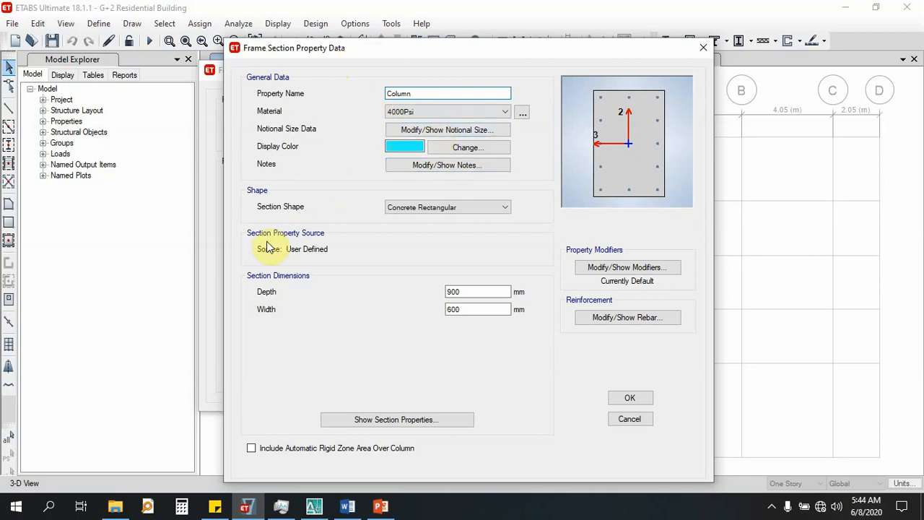
Switch to AutoCAD, examine the column dimensions along the grid lines of the floor plans, and return to ETABS
left_click(312, 505)
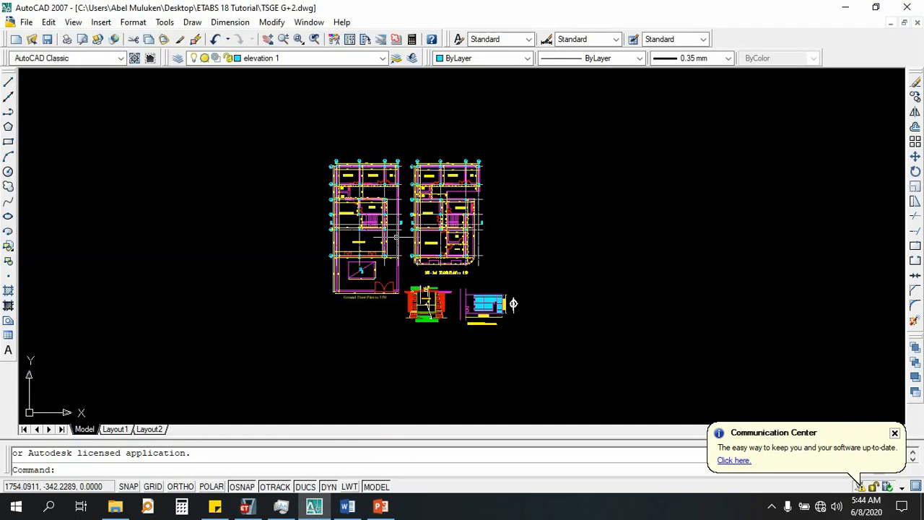
scroll(345, 173, "up", 5)
scroll(312, 140, "up", 5)
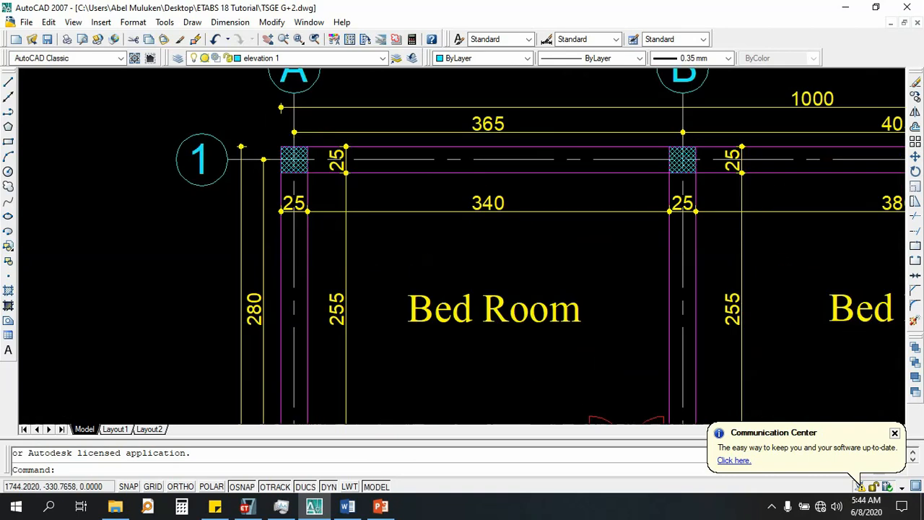
scroll(325, 173, "down", 10)
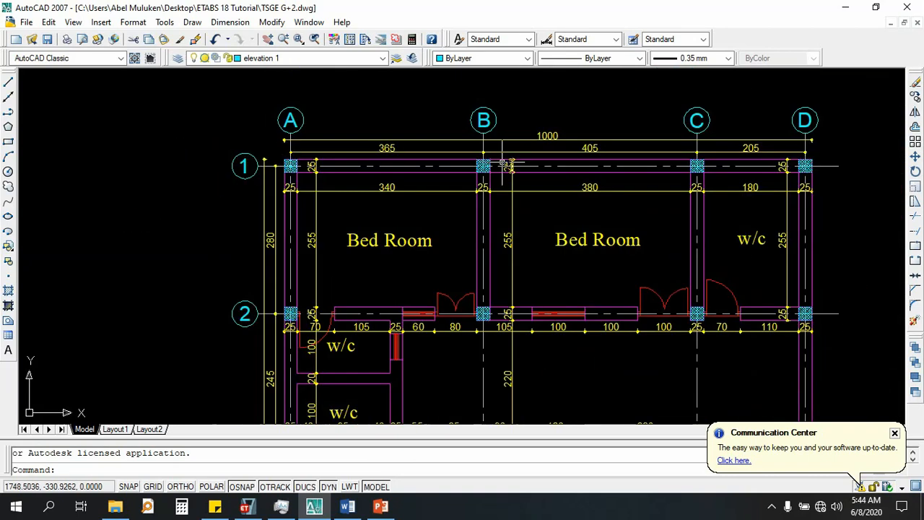
scroll(628, 206, "up", 8)
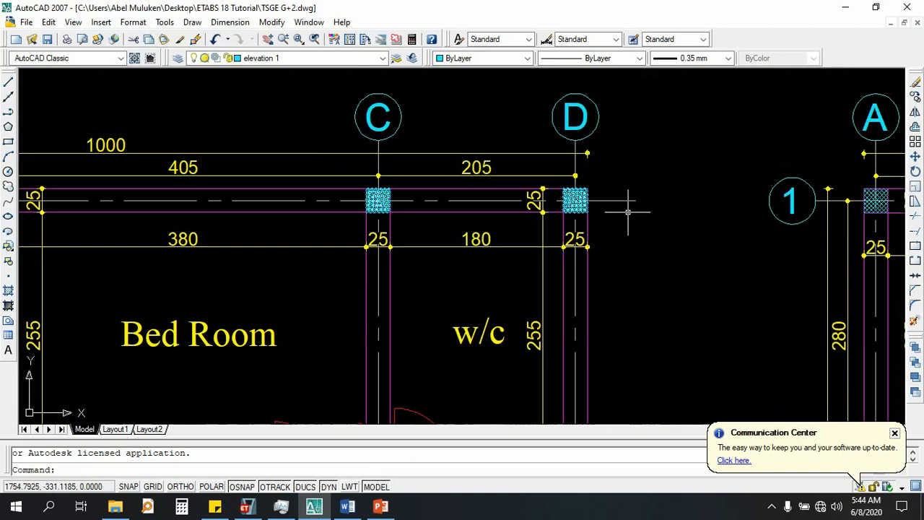
scroll(549, 202, "down", 5)
scroll(483, 198, "up", 5)
scroll(483, 198, "down", 4)
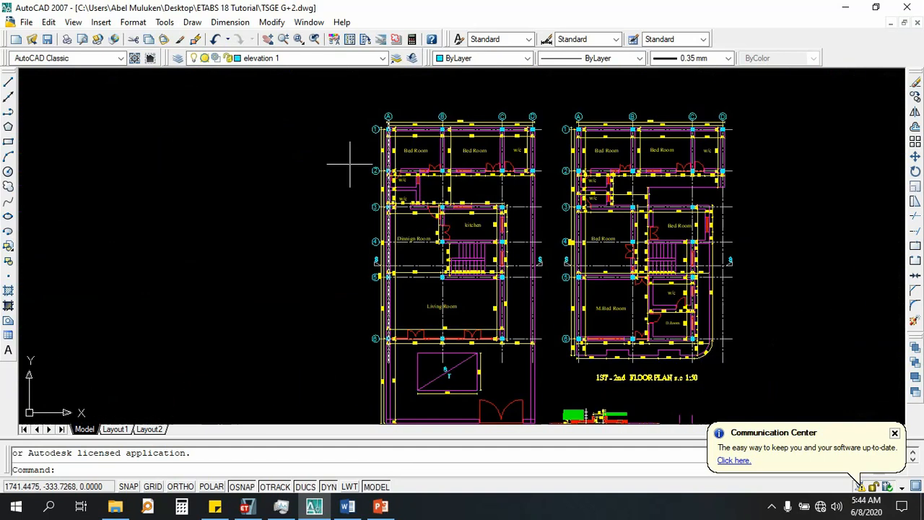
left_click(314, 506)
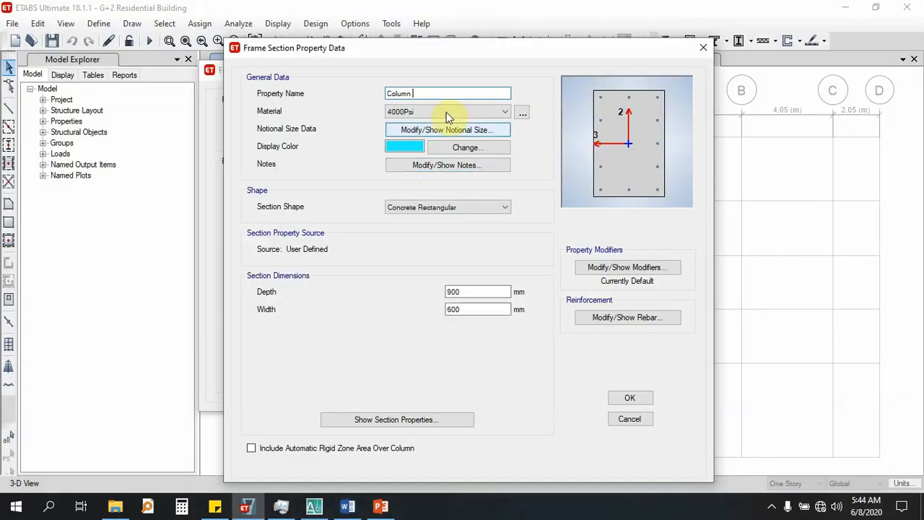
Complete the section's name as Column 25*25 and set its material to C-25
type("25*25")
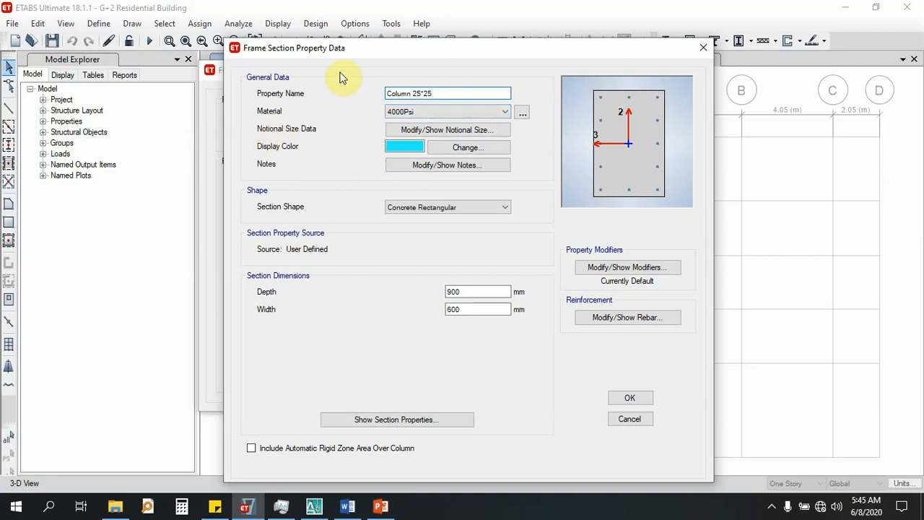
left_click_drag(296, 52, 312, 46)
mouse_move(464, 84)
left_mouse_down()
mouse_move(423, 91)
mouse_move(472, 88)
left_mouse_up()
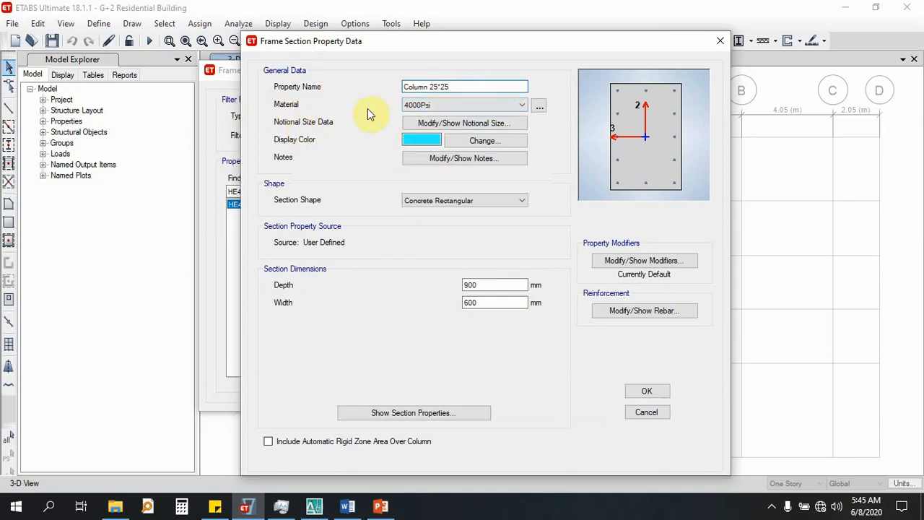
left_click(413, 105)
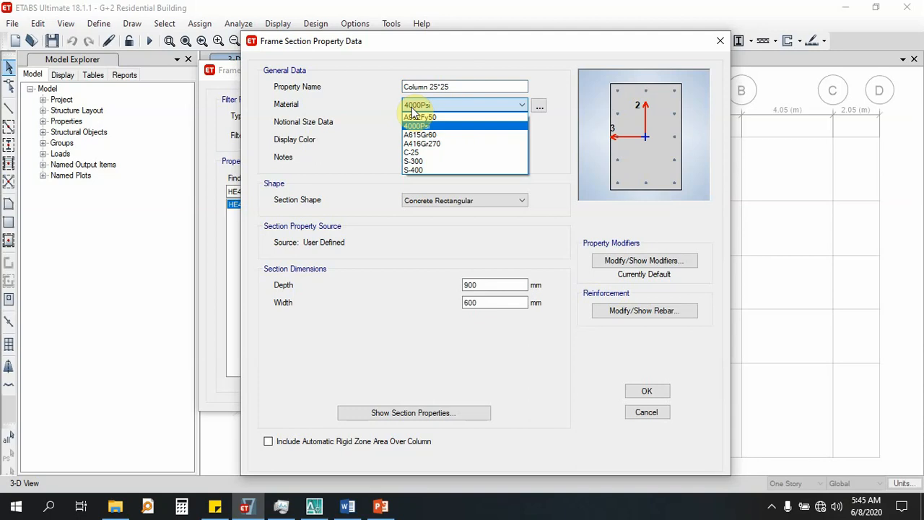
left_click(418, 153)
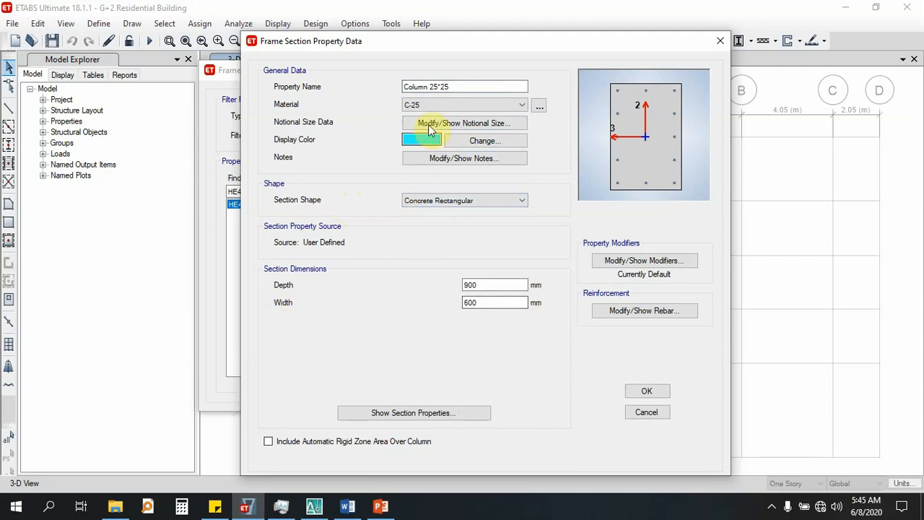
left_click_drag(470, 86, 429, 87)
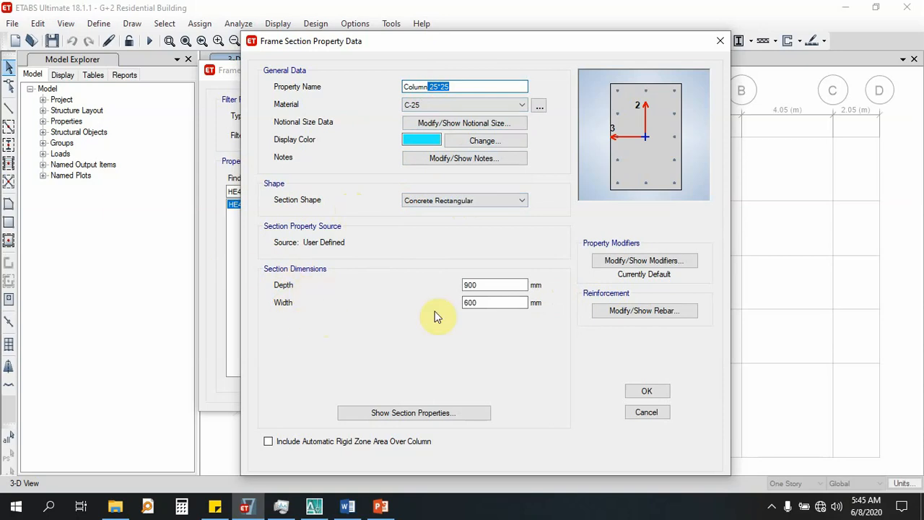
Set the column section's depth to 250 mm and its width to 25 cm
left_click_drag(485, 285, 402, 287)
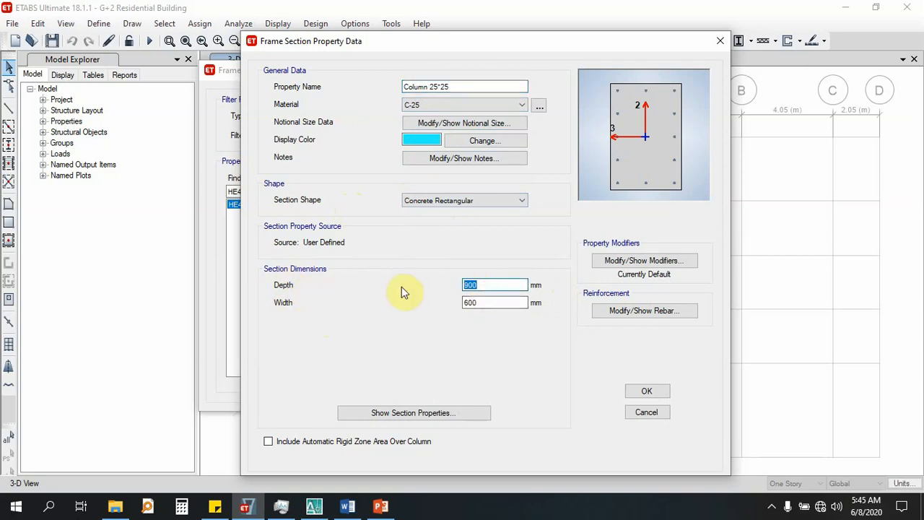
type("250")
left_click_drag(501, 306, 416, 311)
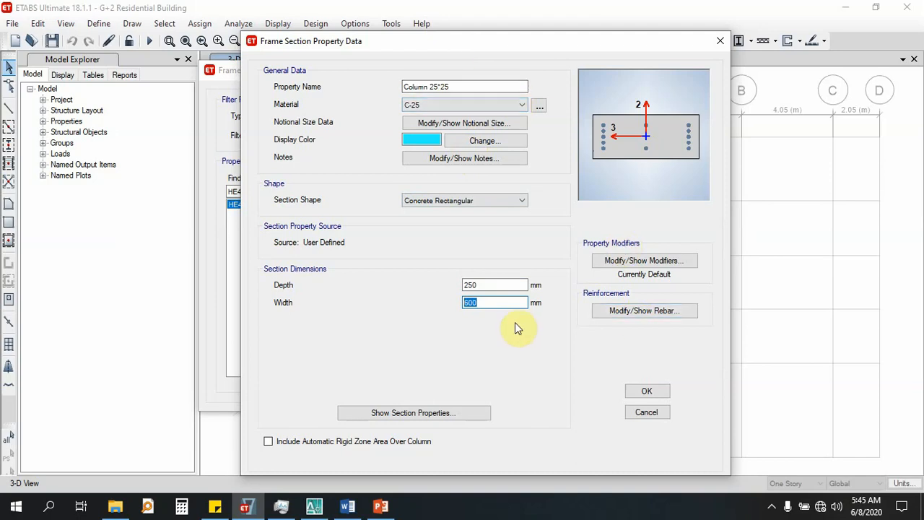
type("25cm")
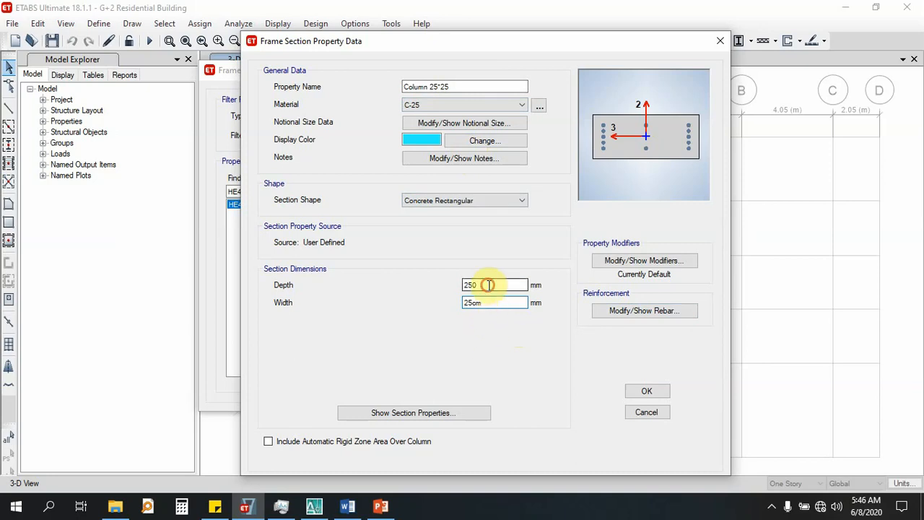
left_click(488, 282)
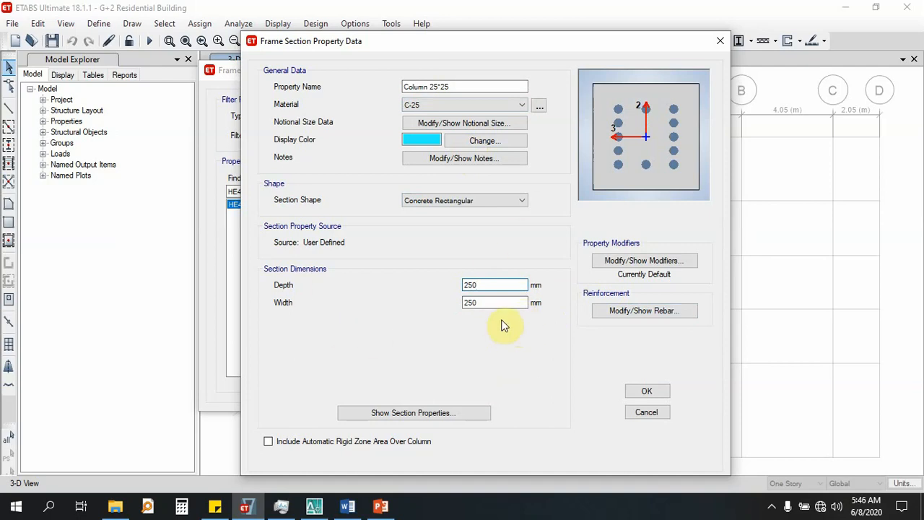
Open the section's property modifiers, check the beam and column stiffness modification slide in PowerPoint, and return to ETABS
left_click(620, 260)
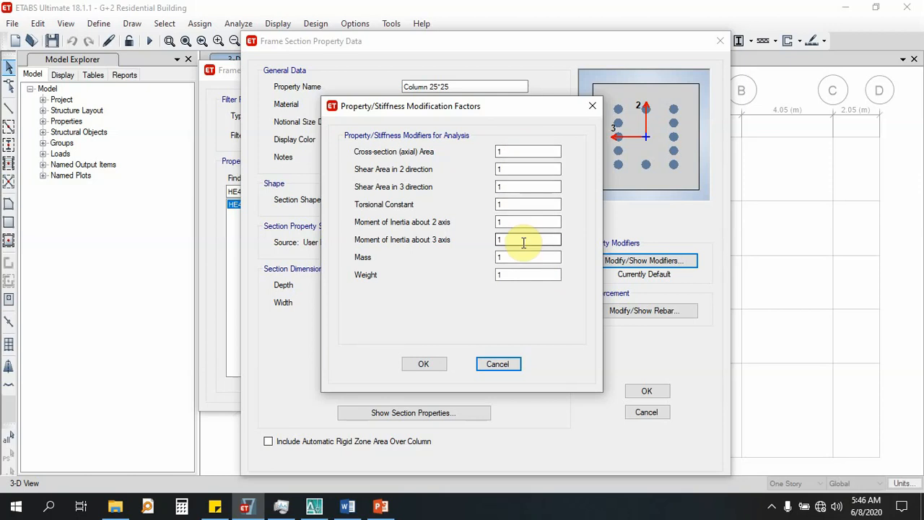
left_click_drag(407, 110, 439, 94)
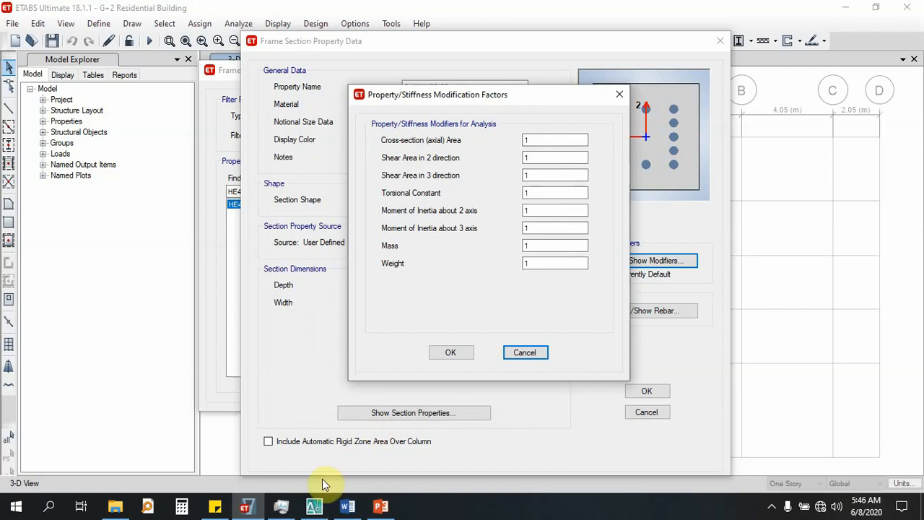
left_click(381, 506)
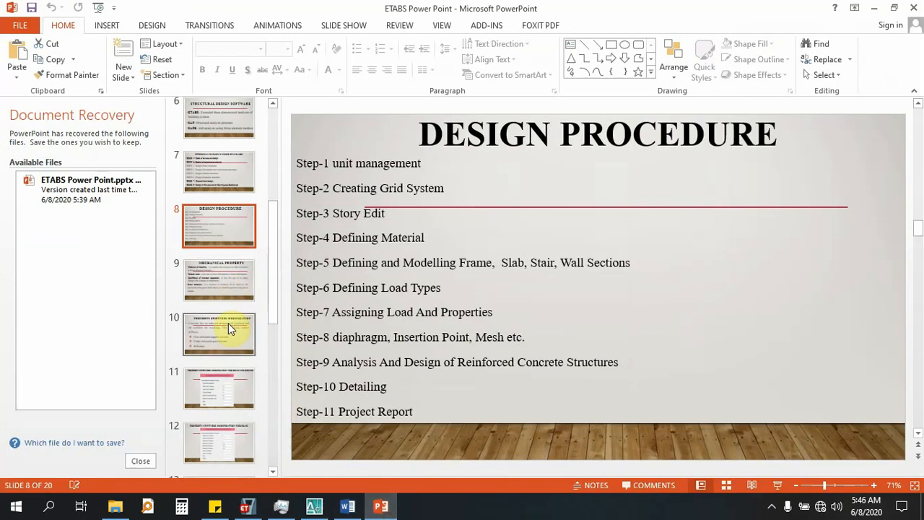
left_click(227, 385)
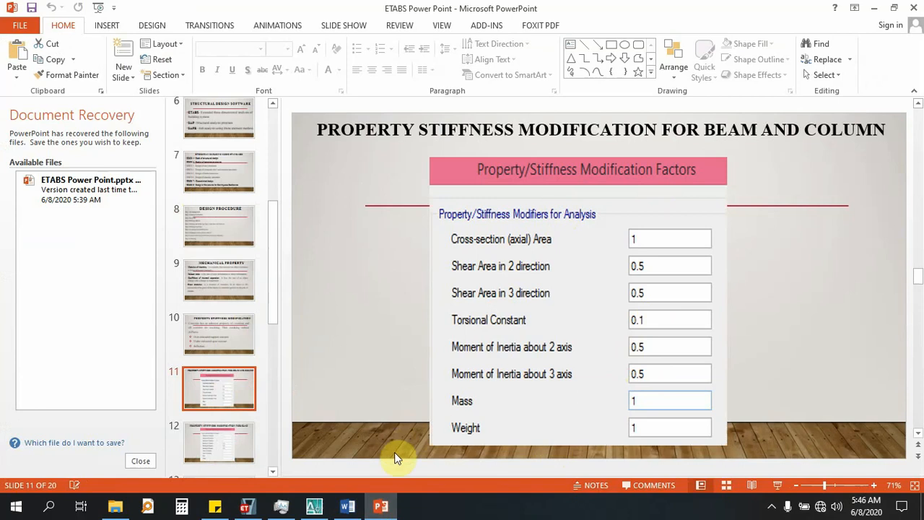
left_click(380, 506)
Set the shear area modifiers in the 2 and 3 directions to 0.5 and the torsional constant modifier to 0.1
left_click(538, 160)
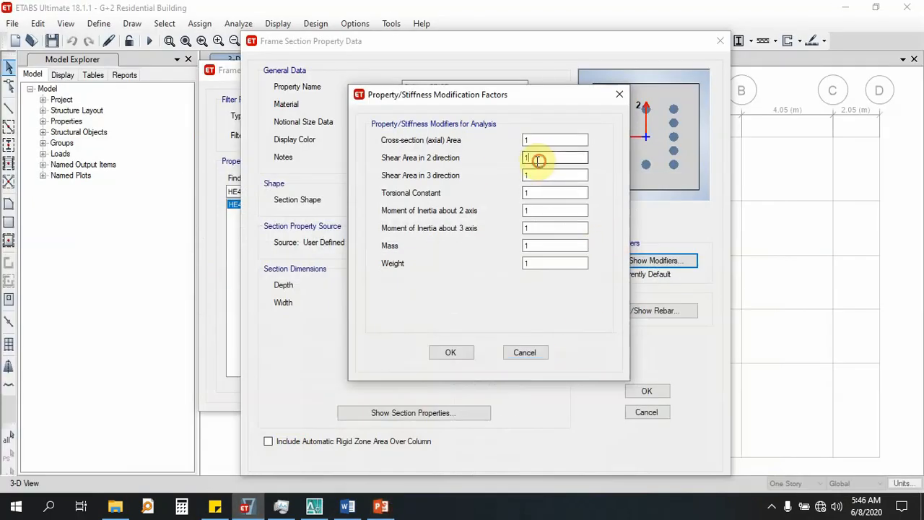
type("0.5")
key("Tab")
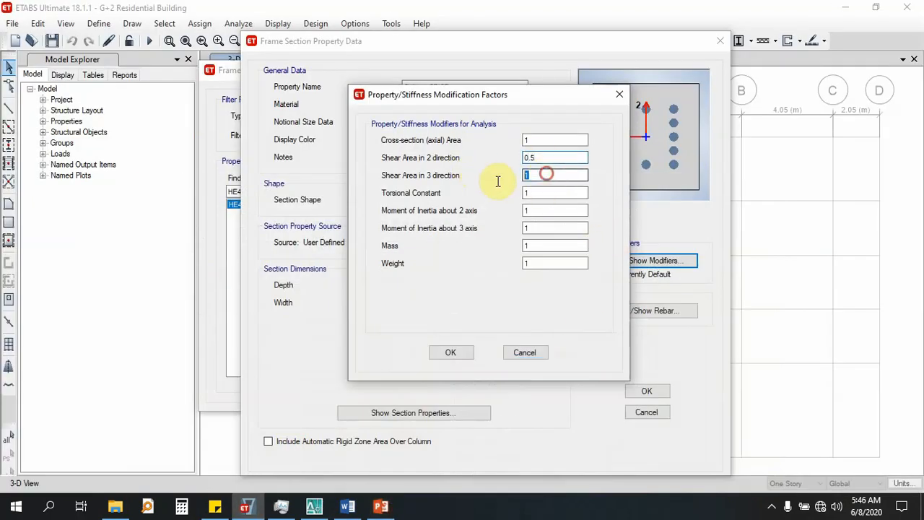
type("0.5")
key("Tab")
type("0")
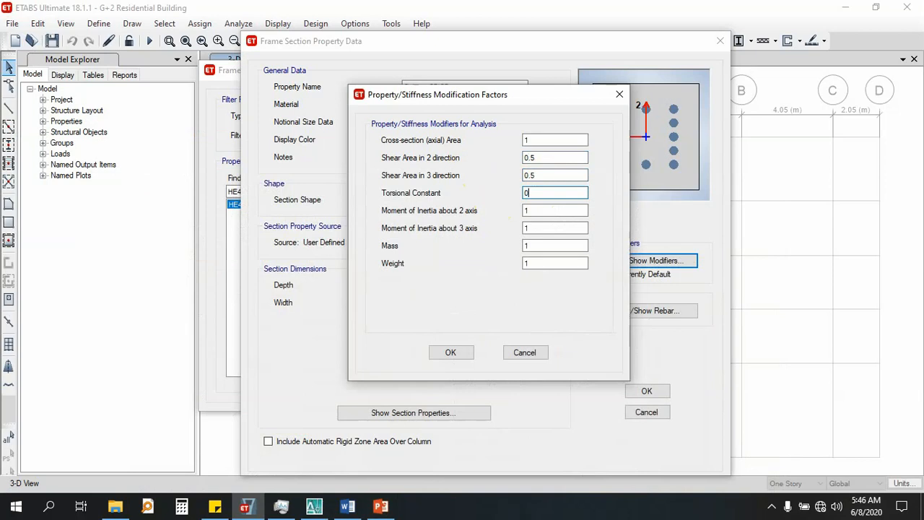
type(".1")
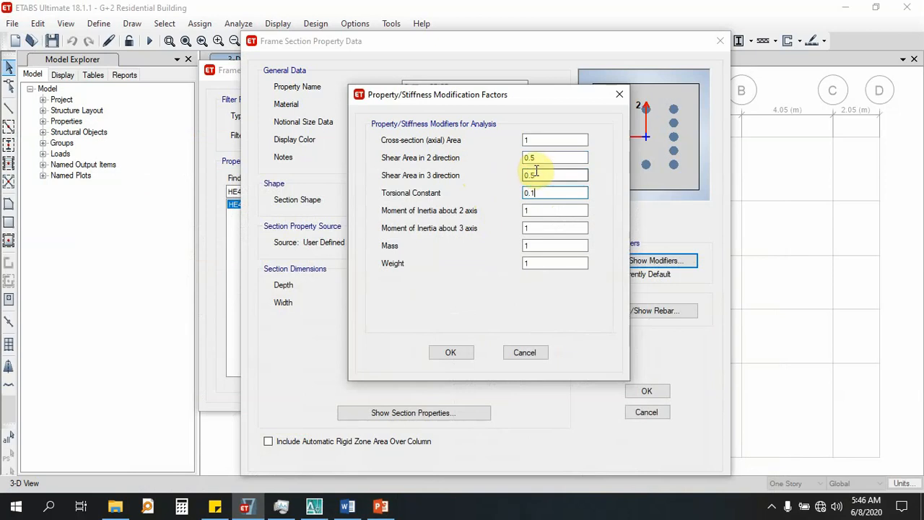
Set the moment of inertia modifiers about the 2 and 3 axes to 0.5, leave mass and weight at 1, and accept the modifiers
key("Tab")
type("0")
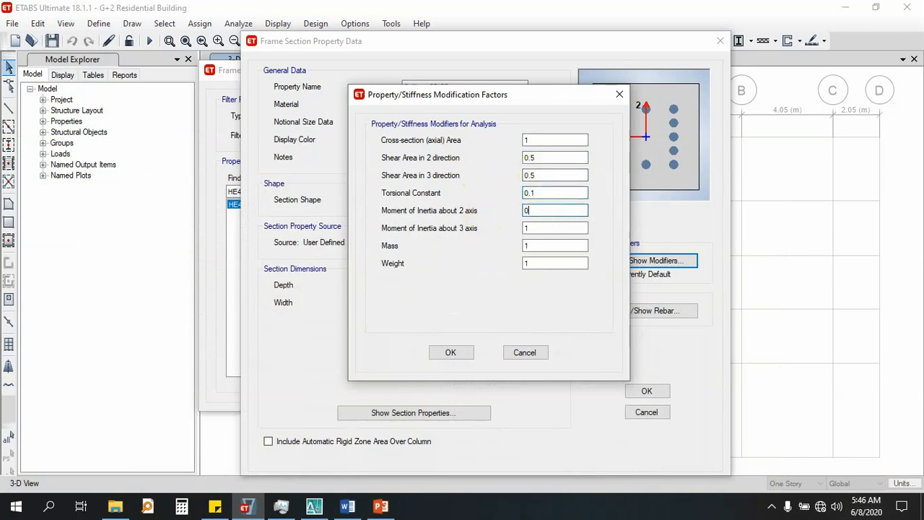
type(".5")
key("Tab")
type("0.")
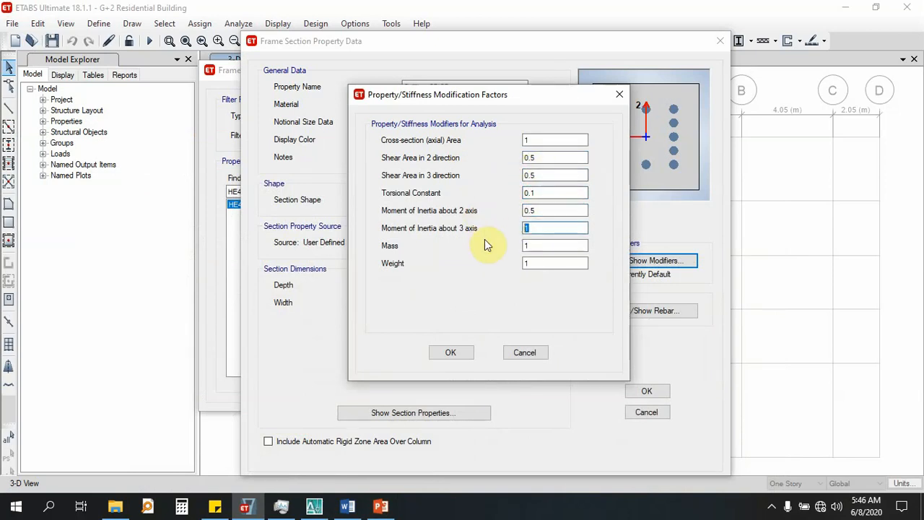
type("5")
double_click(530, 246)
double_click(529, 262)
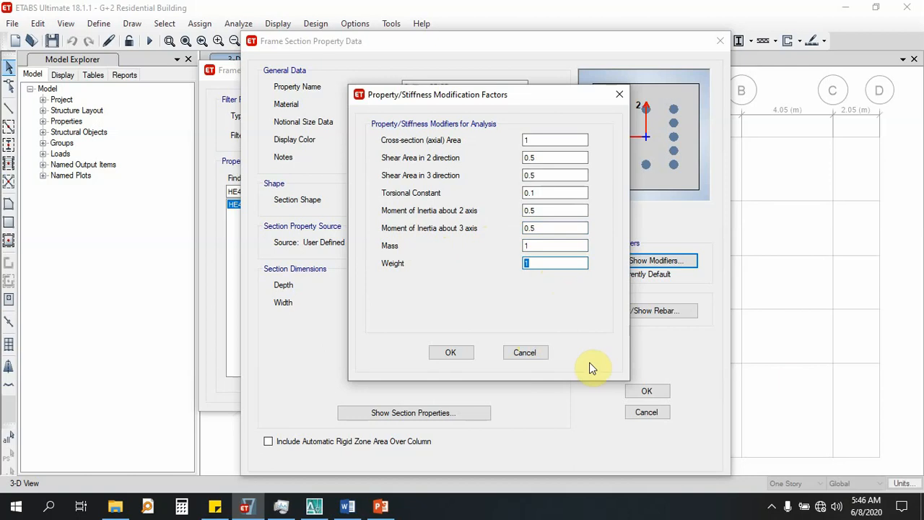
left_click_drag(421, 95, 411, 101)
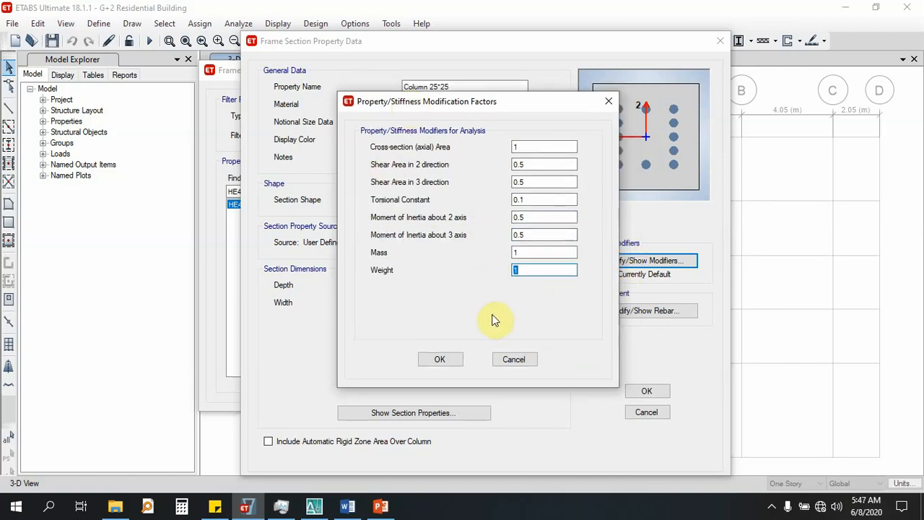
left_click(541, 254)
left_click(521, 269)
left_click(440, 356)
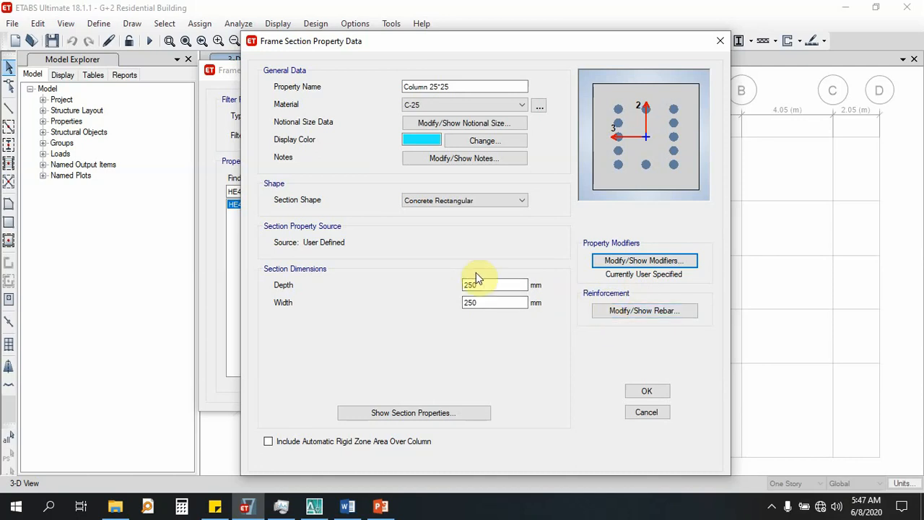
Open the column's reinforcement data and set the rebar material to S-400 for longitudinal bars and S-300 for confinement ties
left_click(611, 313)
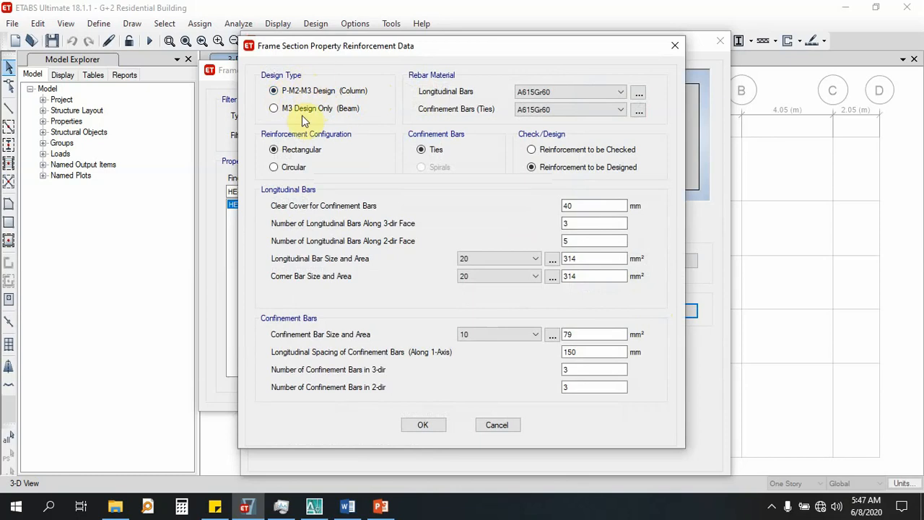
left_click_drag(352, 46, 335, 58)
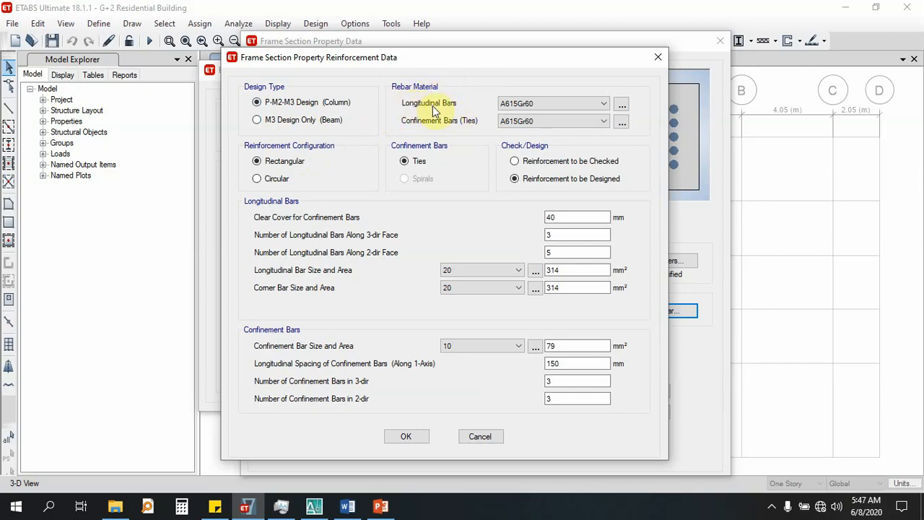
left_click(503, 103)
left_click(501, 131)
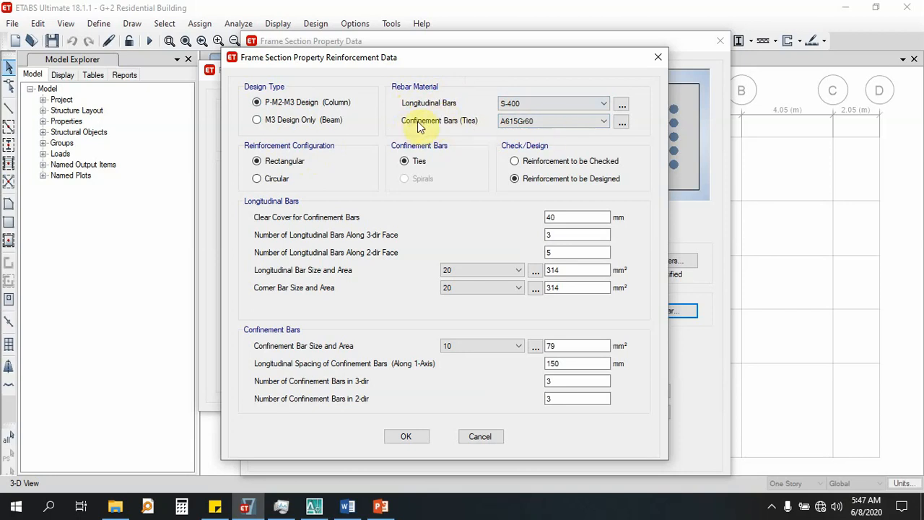
left_click(508, 124)
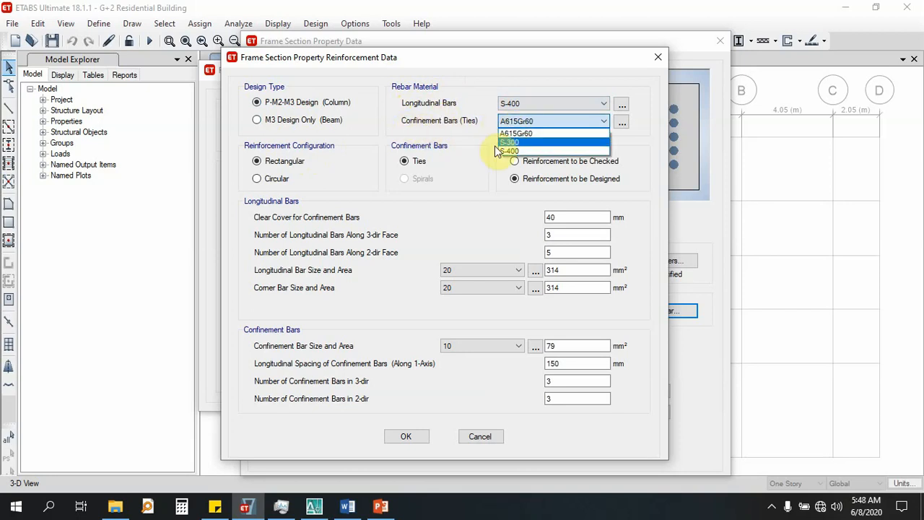
left_click(504, 134)
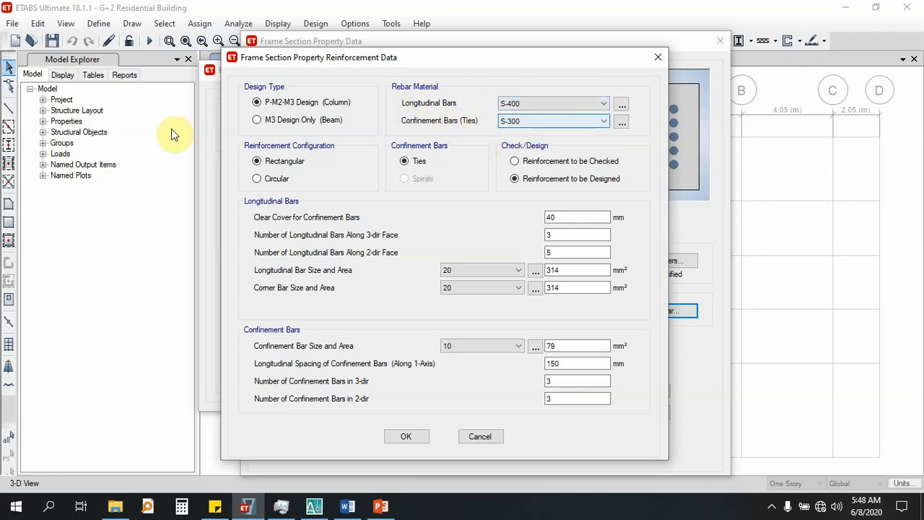
Try the circular configuration and the reinforcement-to-be-checked option, and restore the rectangular configuration with reinforcement to be designed
left_click(281, 181)
left_click(287, 163)
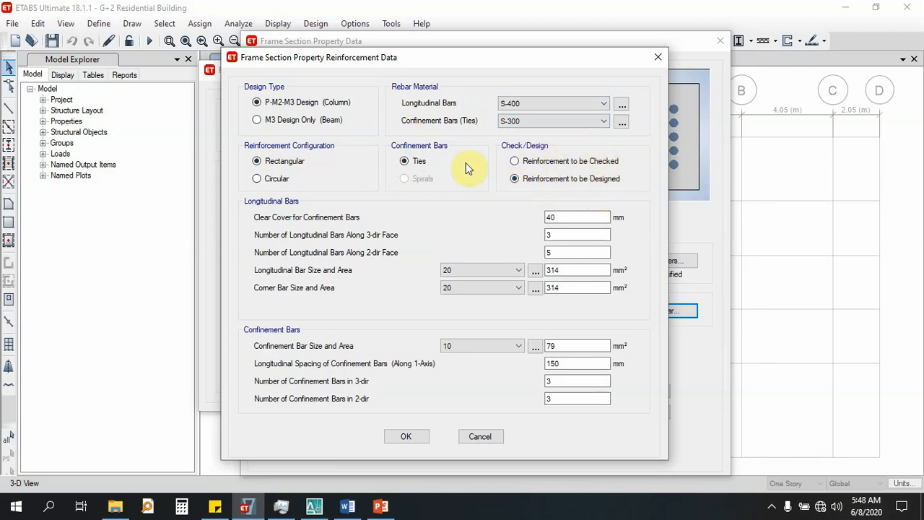
left_click(524, 160)
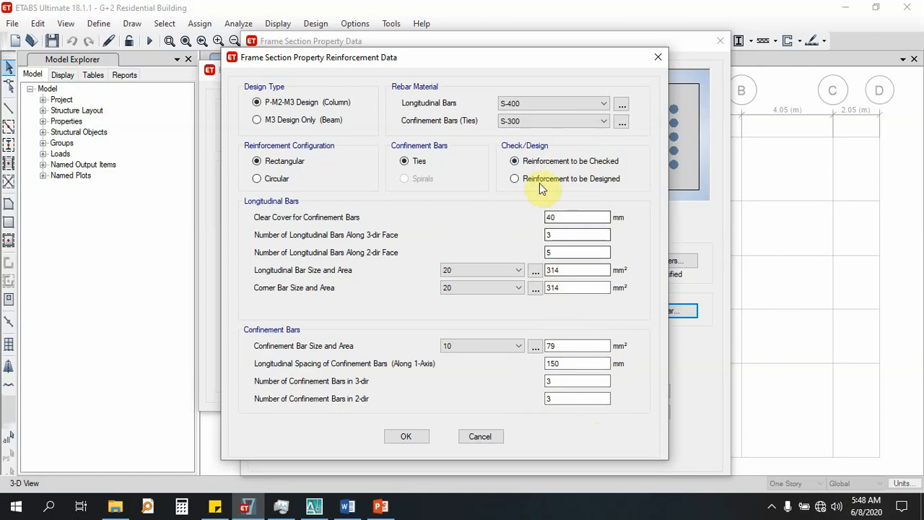
left_click(515, 179)
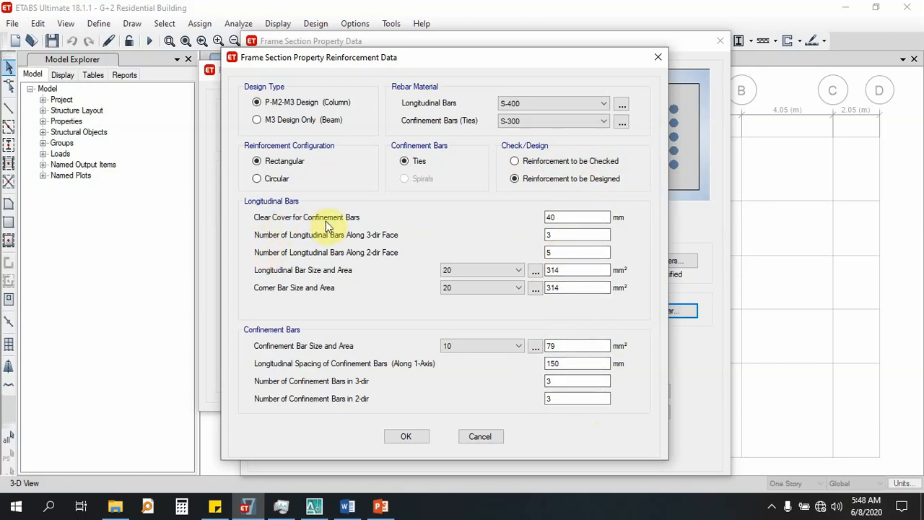
Set the clear cover for confinement bars to 25 mm and accept the reinforcement data and the Column 25*25 section
double_click(566, 217)
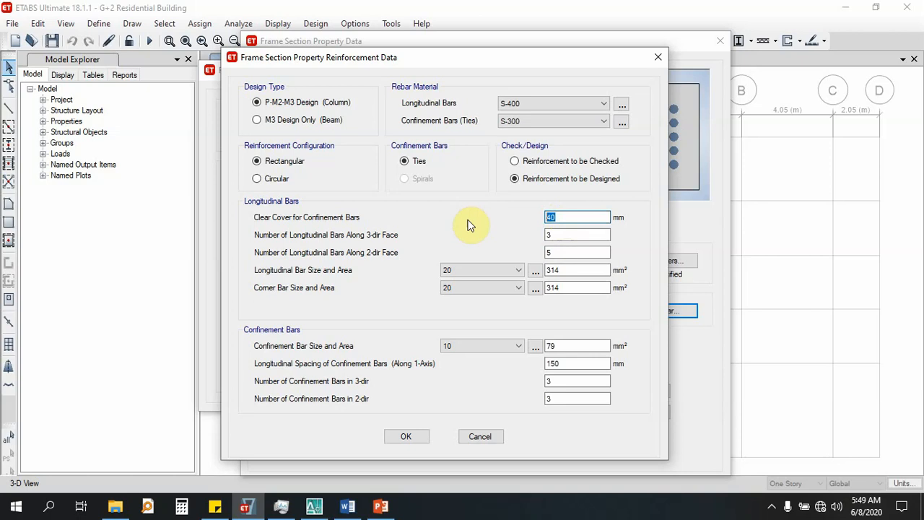
type("25")
left_click(560, 233)
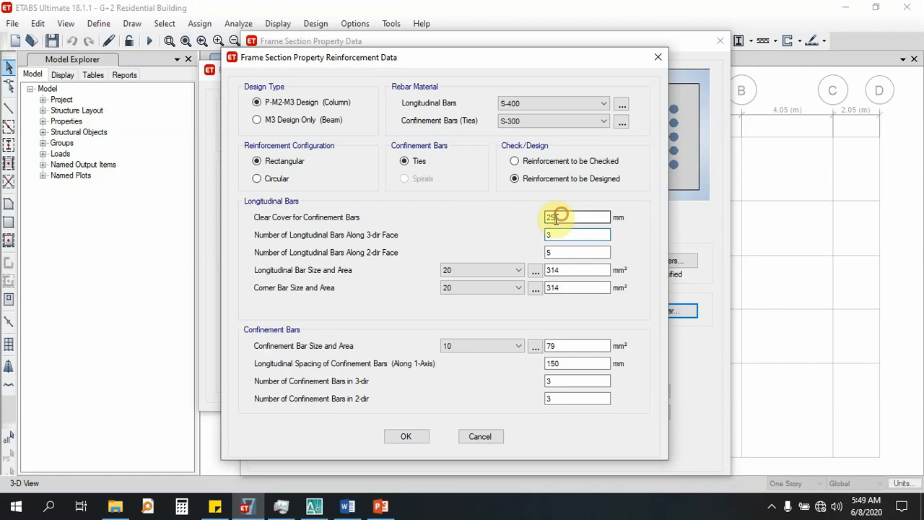
double_click(556, 218)
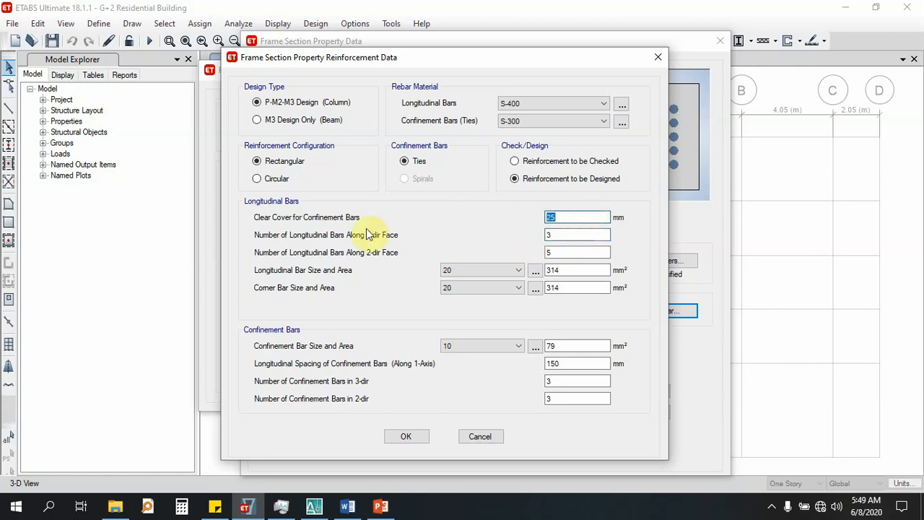
left_click(405, 436)
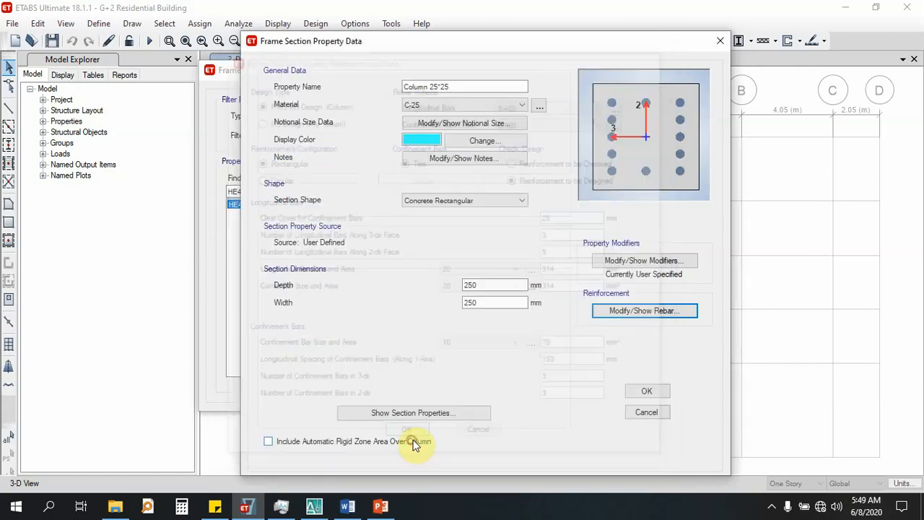
left_click(647, 393)
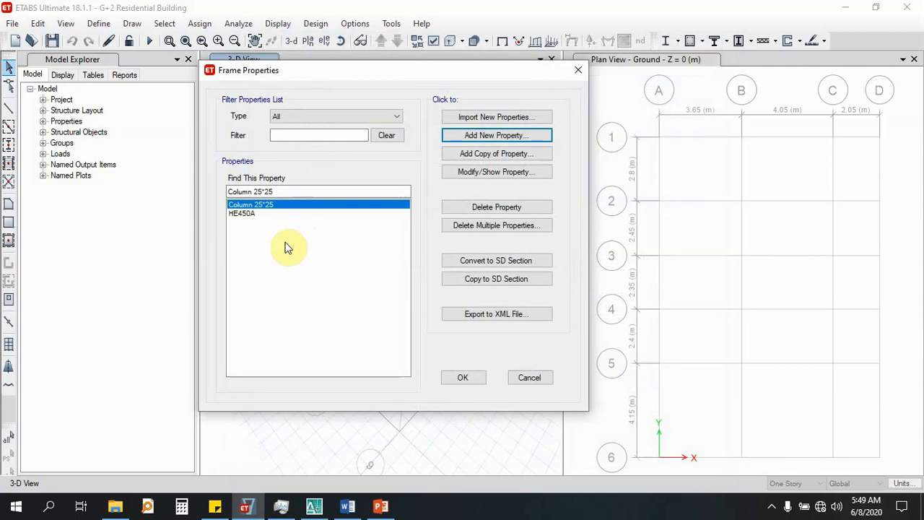
Delete the remaining default steel section HE450A from the frame properties
left_click(246, 213)
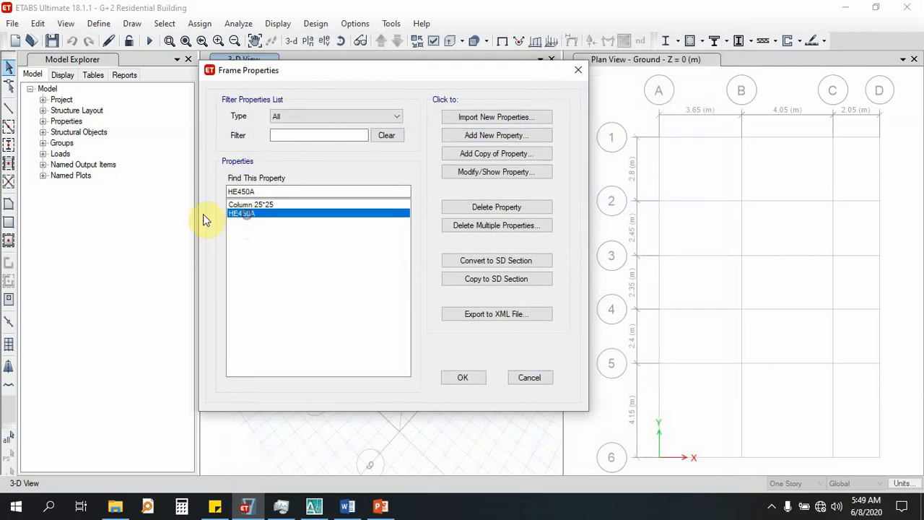
left_click(470, 208)
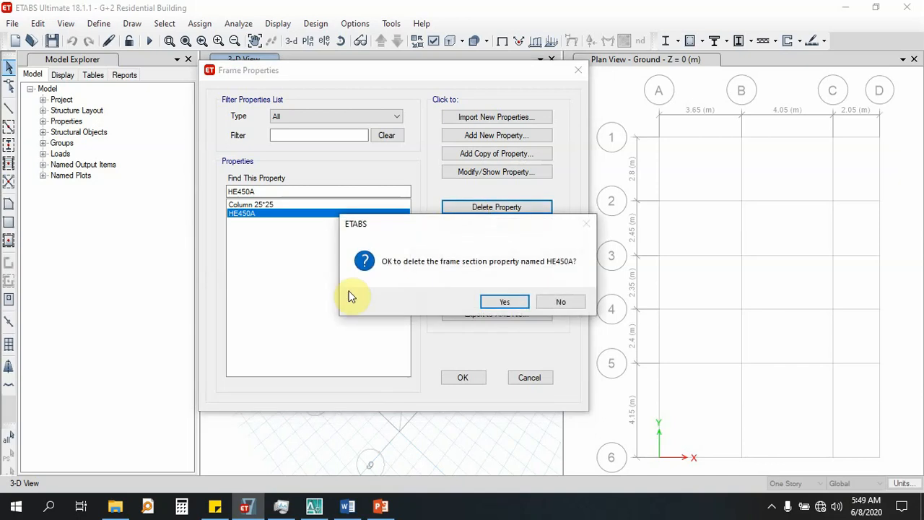
left_click(521, 301)
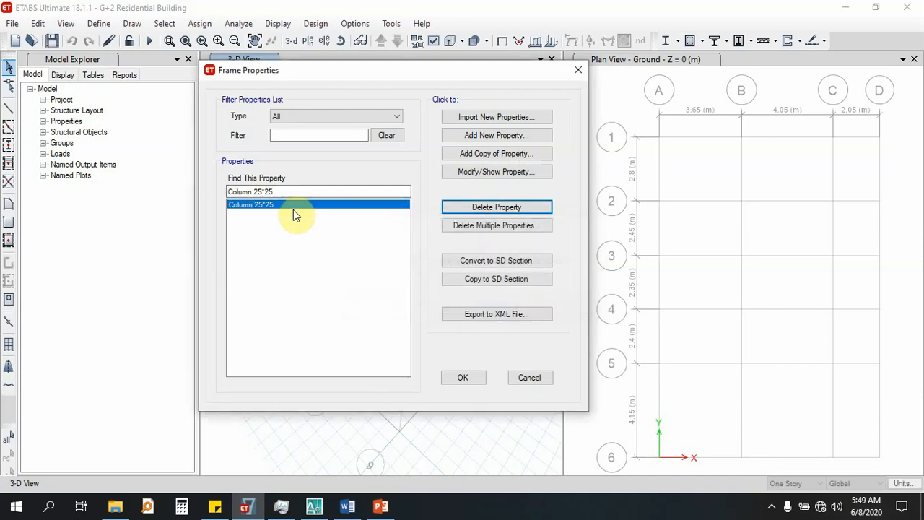
Add a new concrete rectangular frame section and begin its property name with "Beam"
left_click(244, 206)
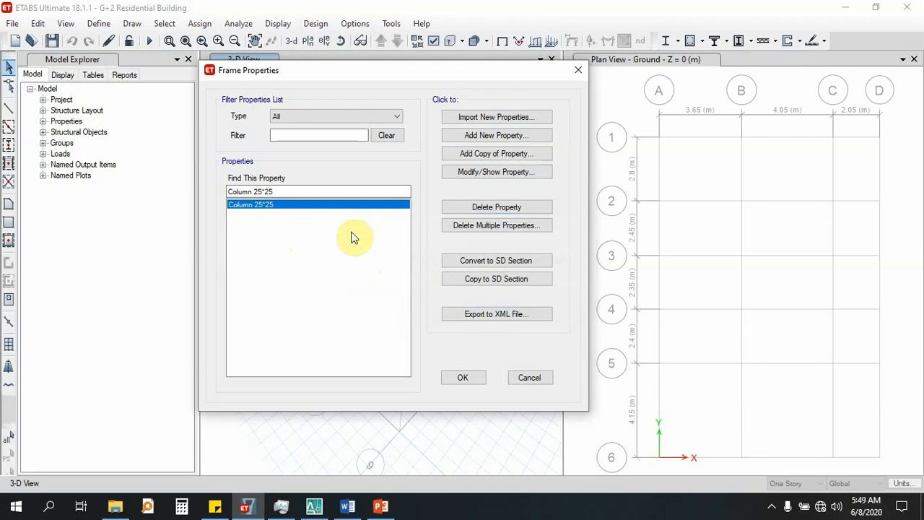
left_click(497, 135)
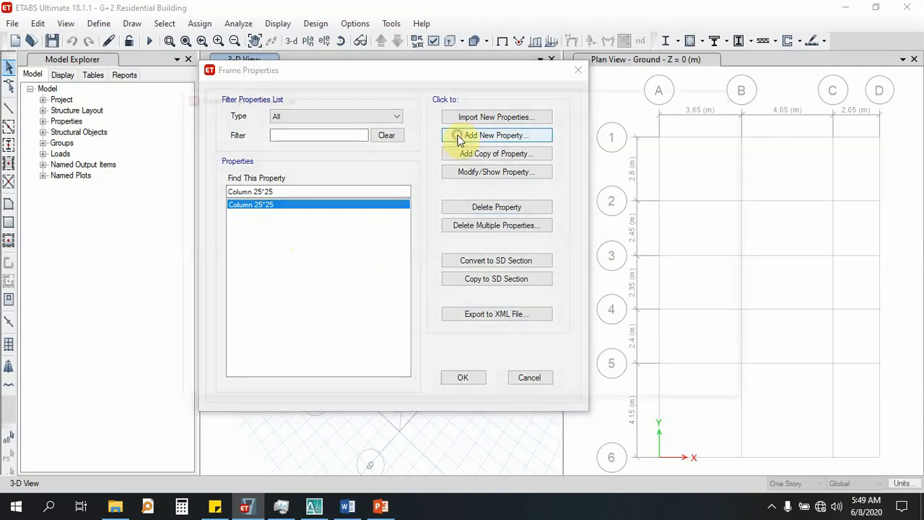
left_click_drag(314, 101, 333, 107)
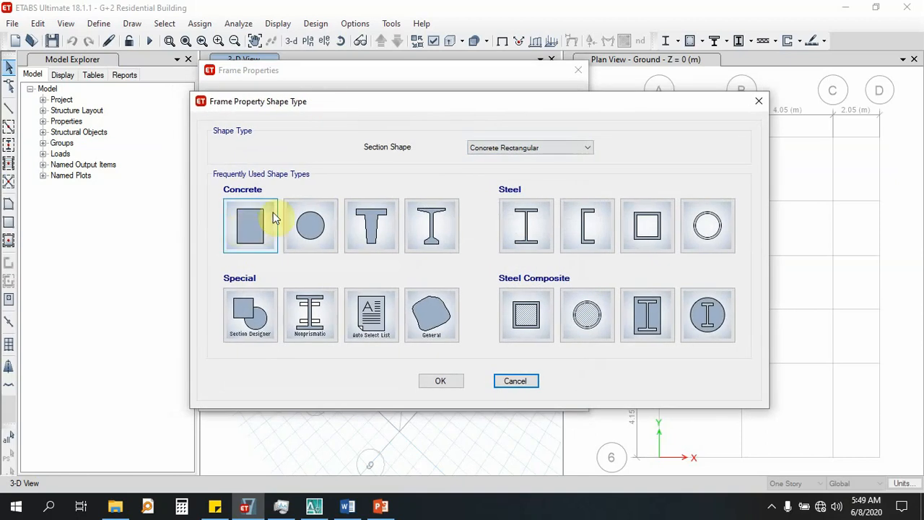
left_click(248, 236)
left_click(254, 235)
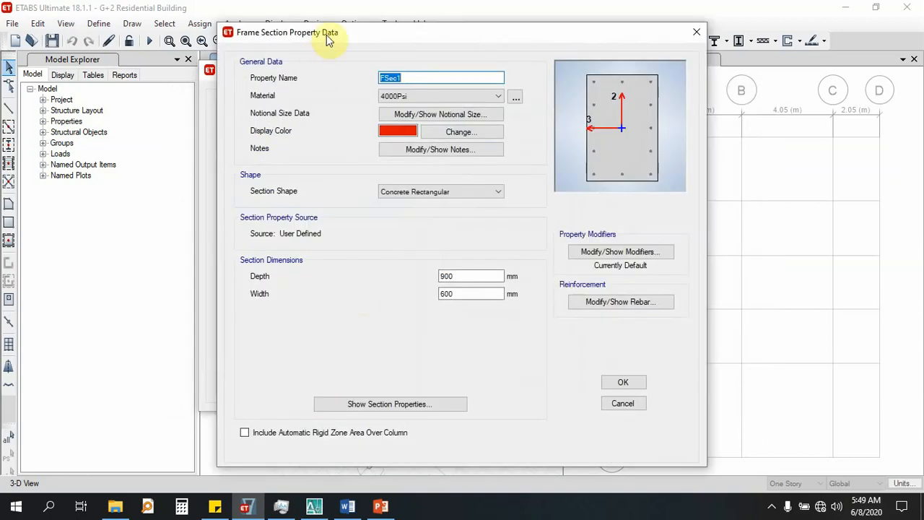
left_click_drag(326, 36, 323, 56)
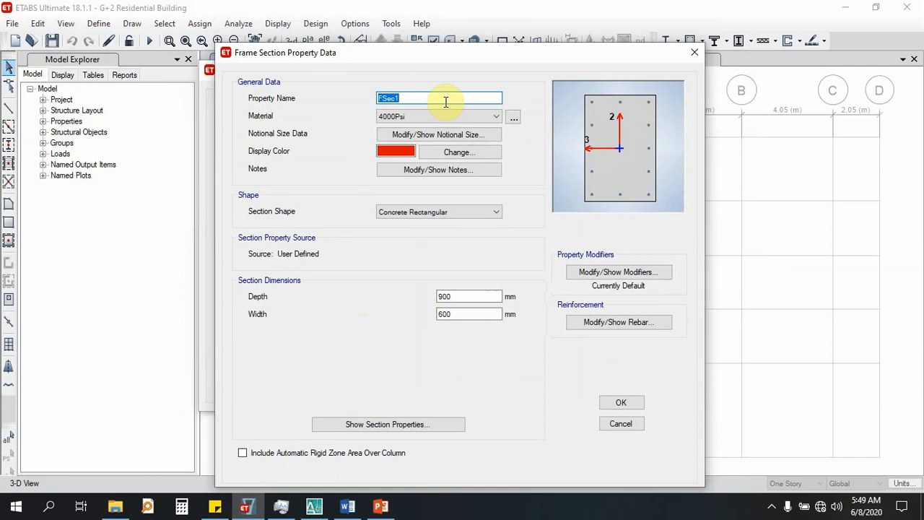
type("Beam")
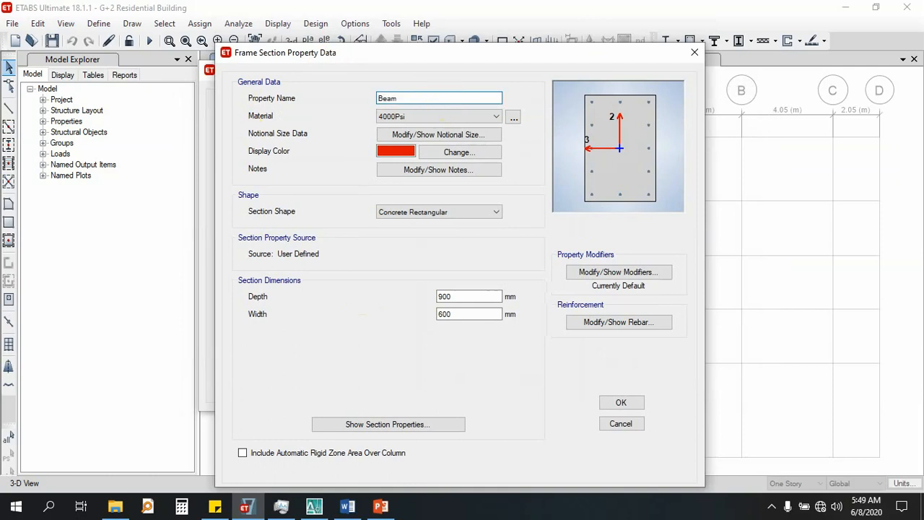
Switch to AutoCAD, examine the wall and column widths along axis 1 of the floor plan, and return to ETABS
left_click(313, 506)
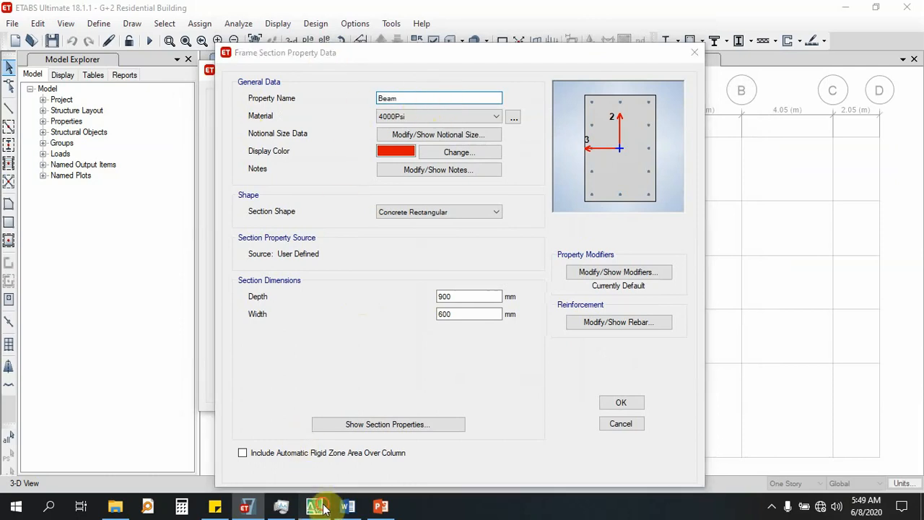
scroll(412, 130, "up", 9)
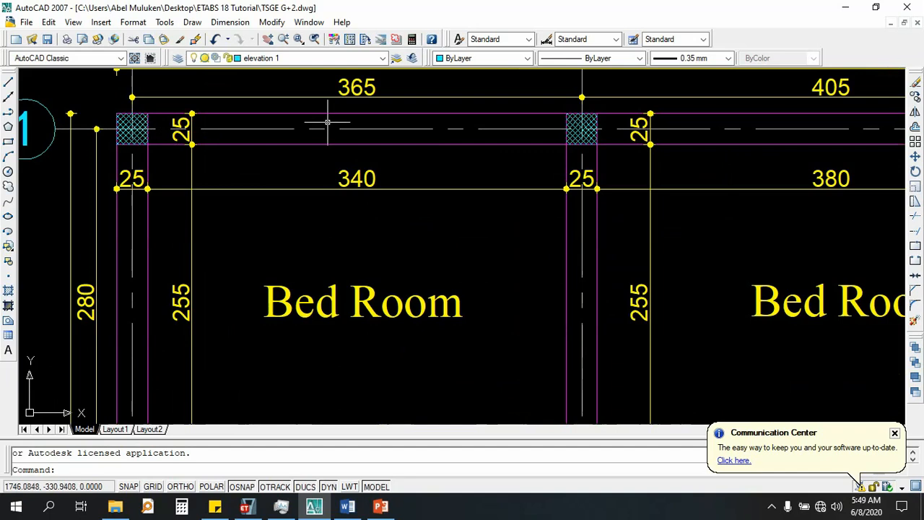
scroll(334, 130, "down", 9)
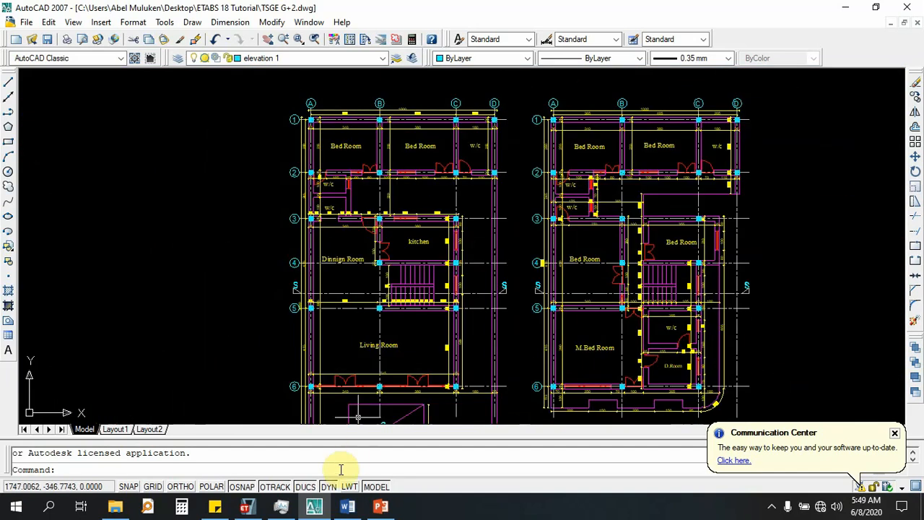
left_click(309, 505)
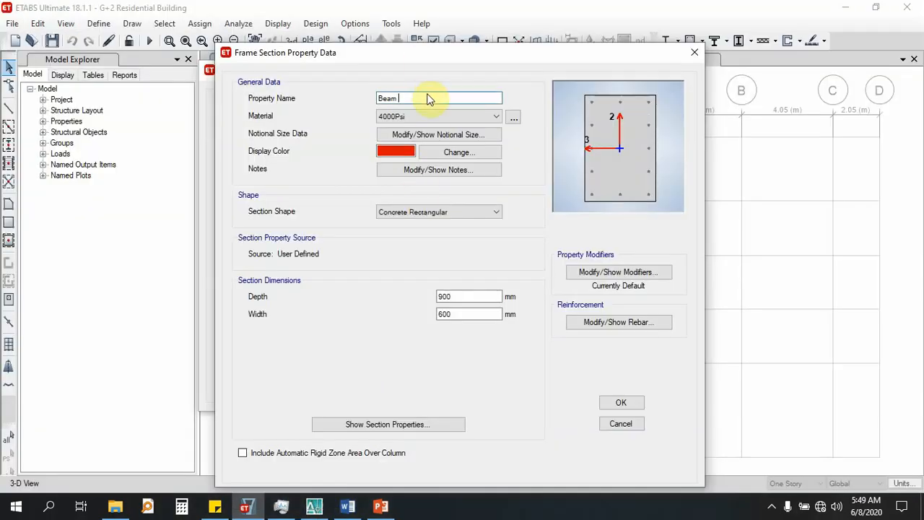
Complete the section name as "Beam 25 * 30" and set its material to C-25
type("25 *")
left_click_drag(380, 60, 380, 54)
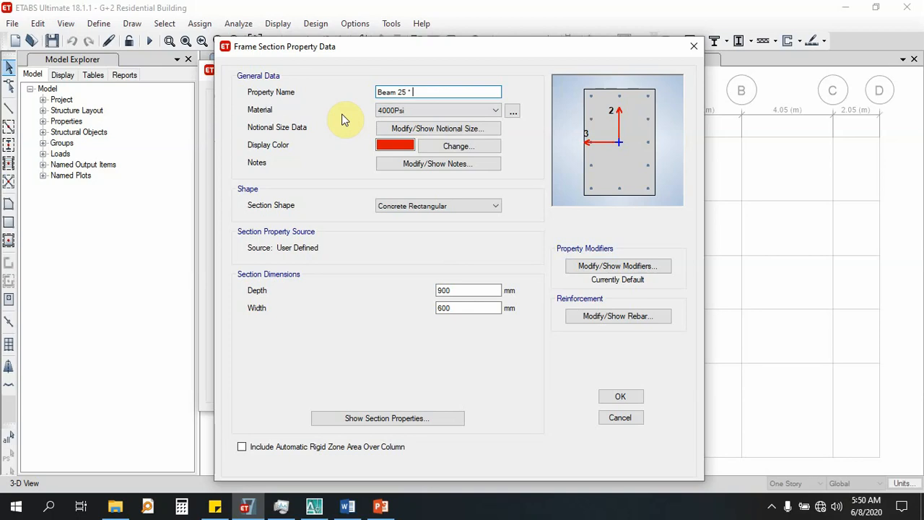
type("30")
left_click(409, 112)
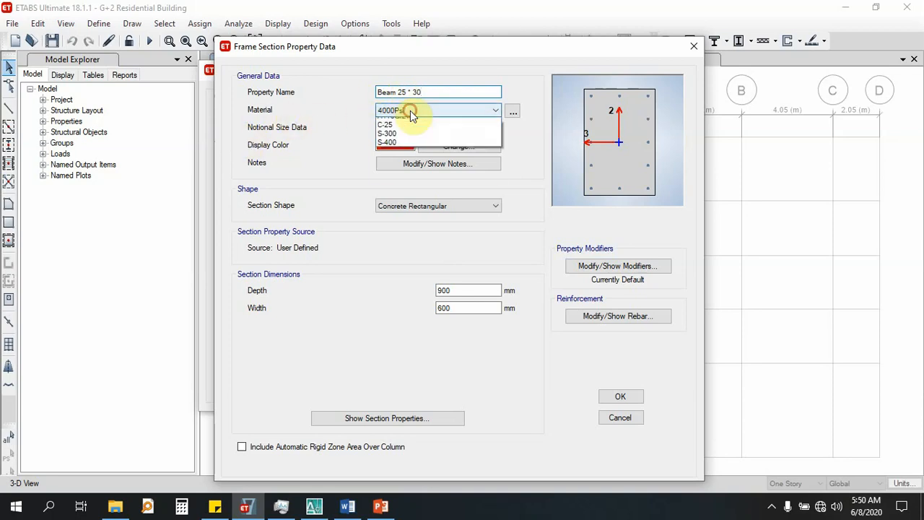
left_click(402, 158)
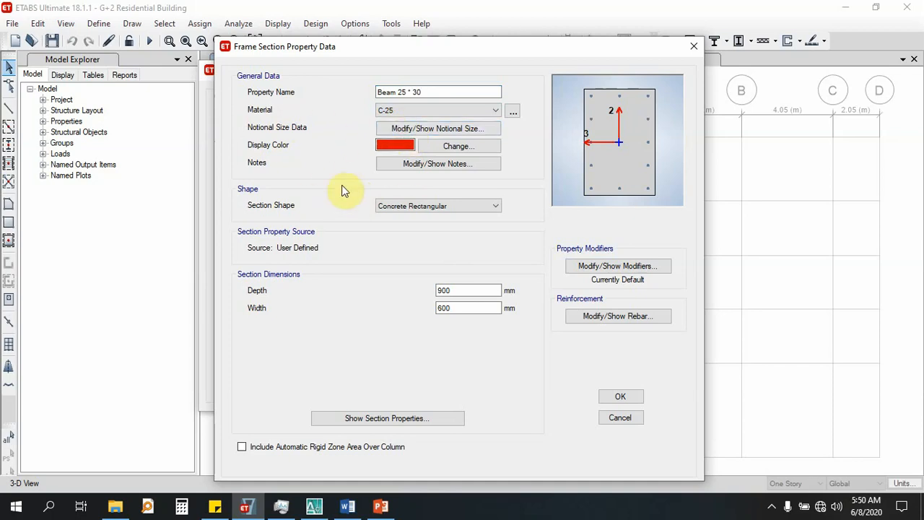
Set the beam section's depth to 300 mm and its width to 250 mm
left_click(397, 147)
left_click(603, 99)
double_click(470, 292)
left_click(441, 93)
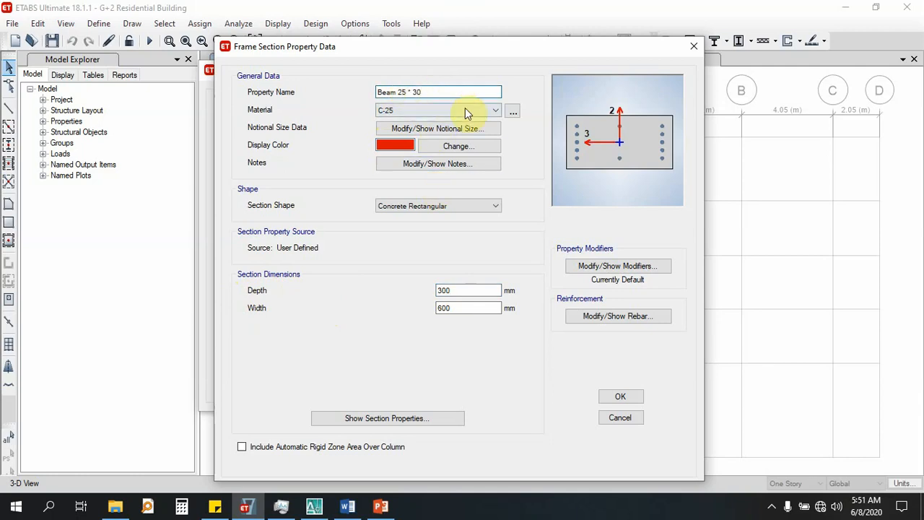
double_click(476, 290)
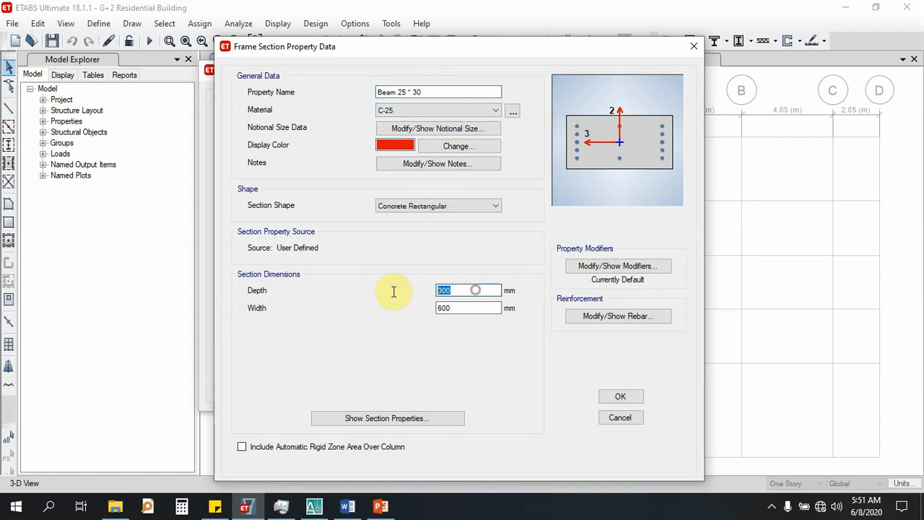
double_click(470, 308)
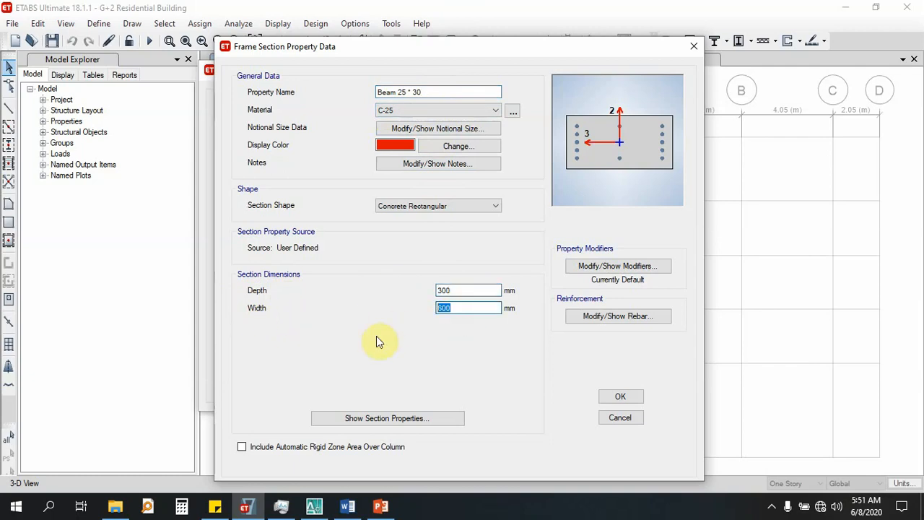
type("250")
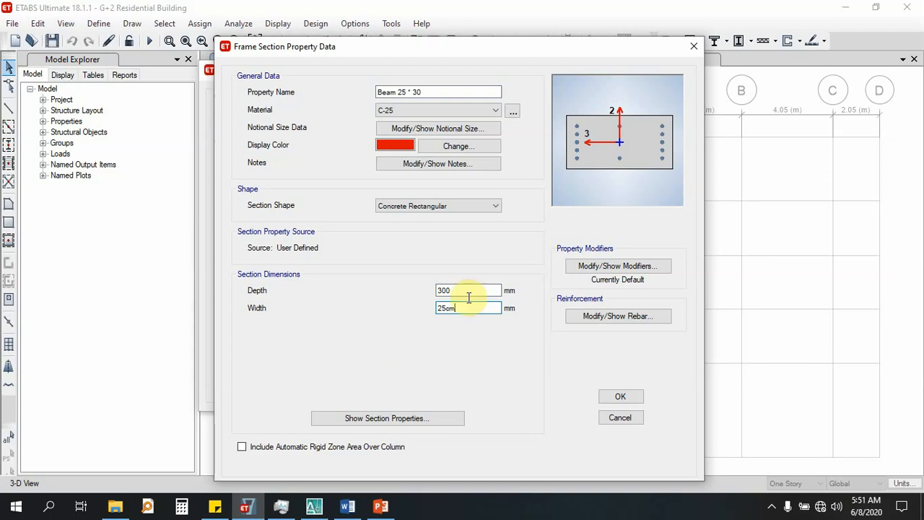
left_click(469, 285)
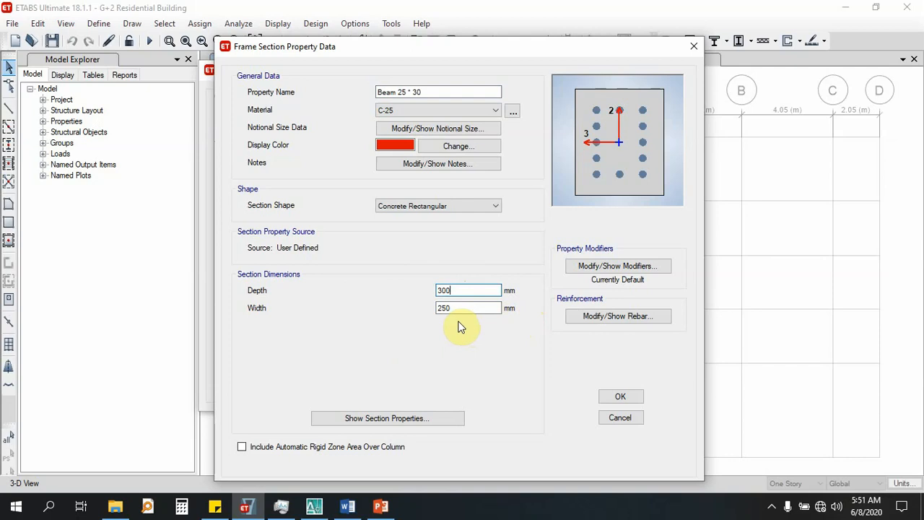
Set the beam's shear area modifiers to 0.5 in directions 2 and 3 and the torsional constant modifier to 0.1
left_click(619, 267)
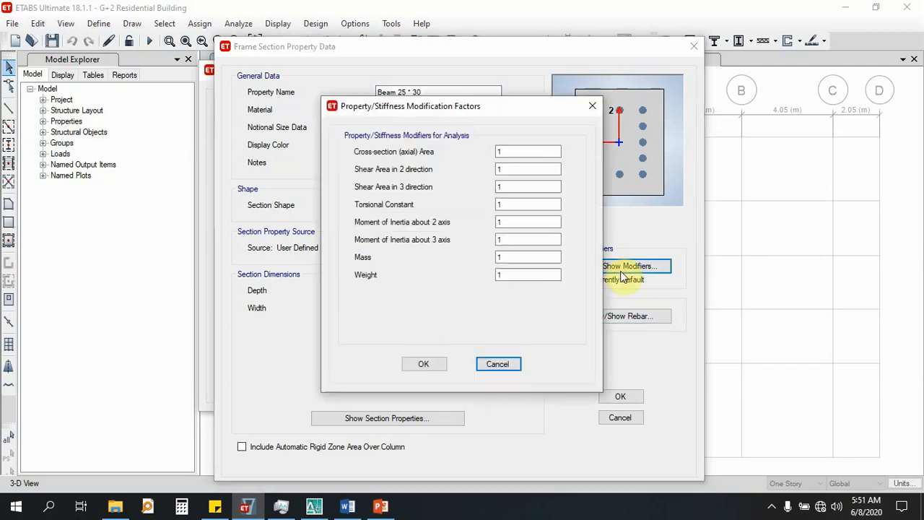
double_click(509, 168)
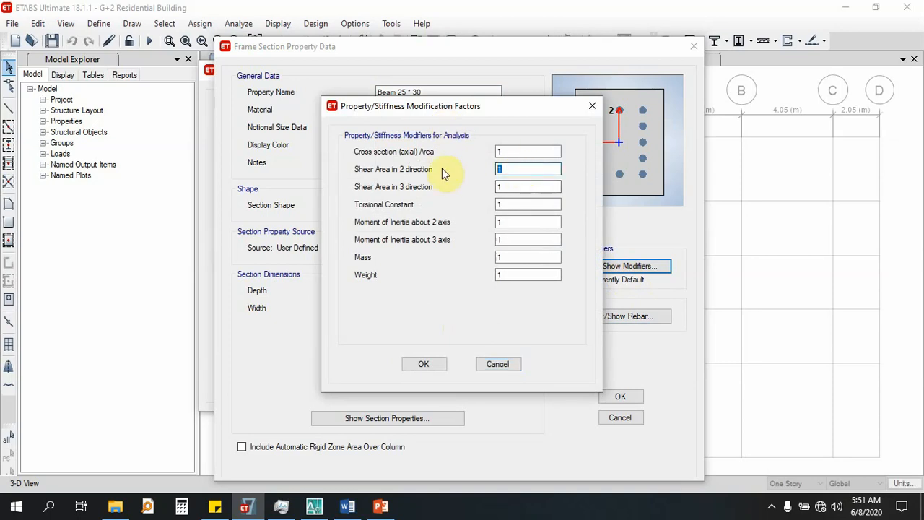
type("0.5")
double_click(518, 186)
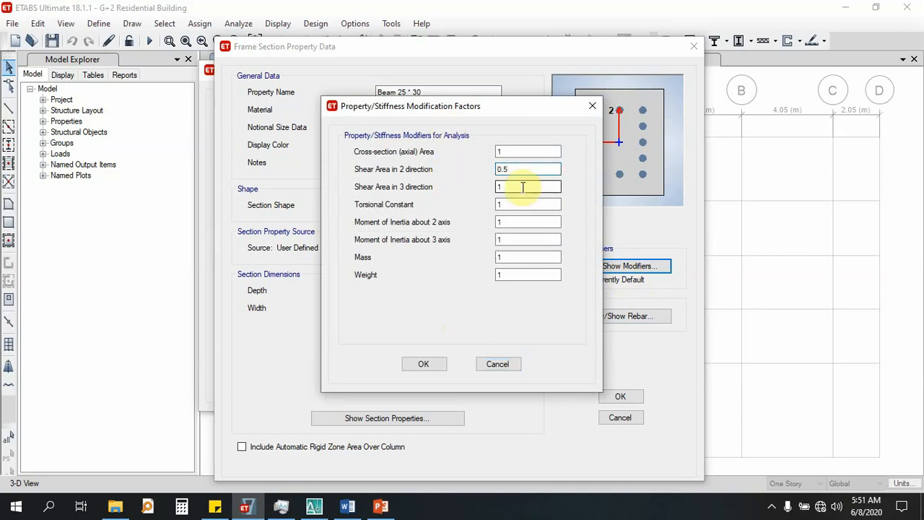
type("0.5")
double_click(523, 204)
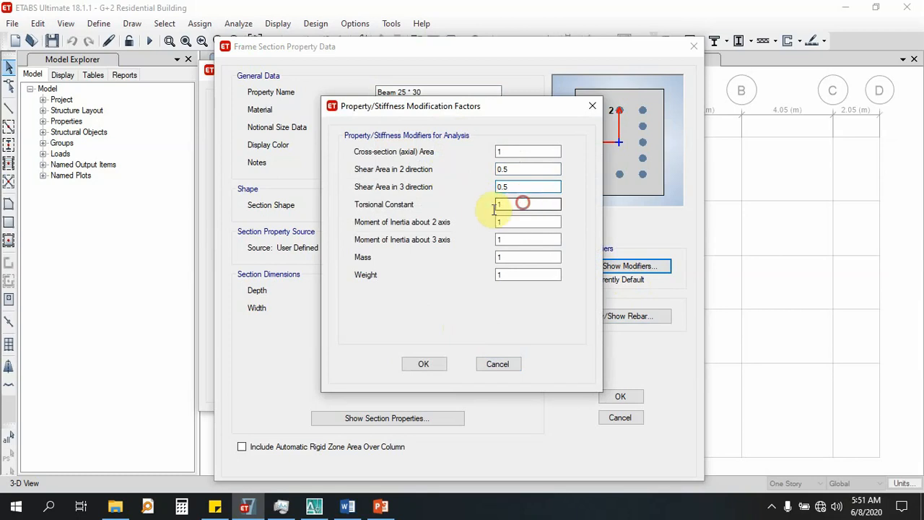
type("0.1")
Set the moment of inertia modifiers about the 2 and 3 axes to 0.5 and accept the beam's modification factors
double_click(521, 222)
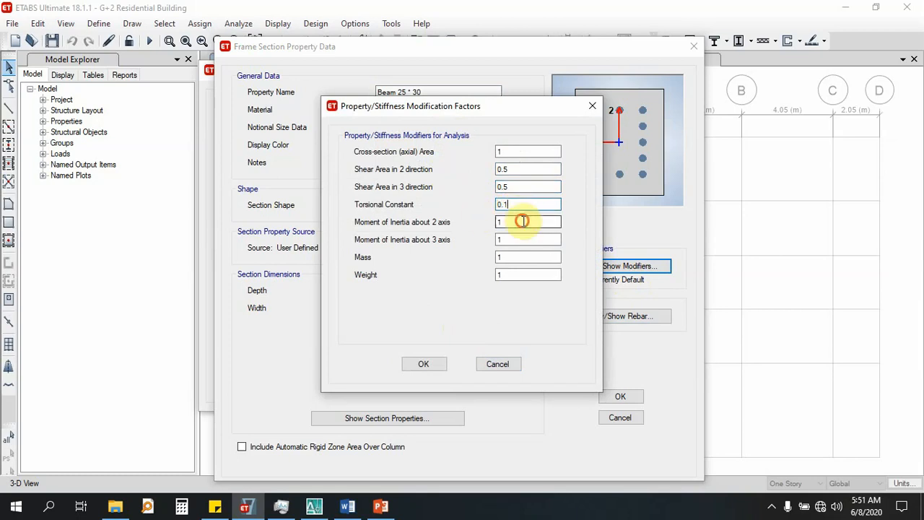
type("0.5")
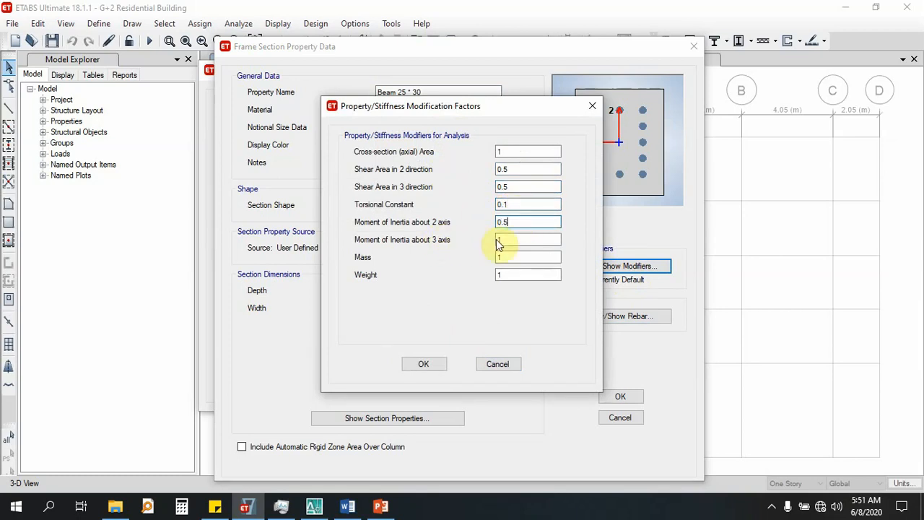
double_click(505, 240)
type("0.")
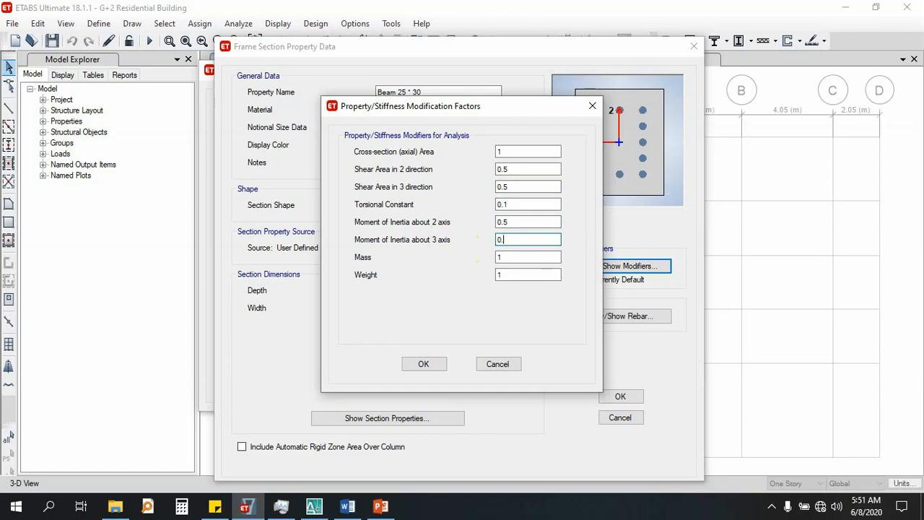
type("5")
left_click(420, 363)
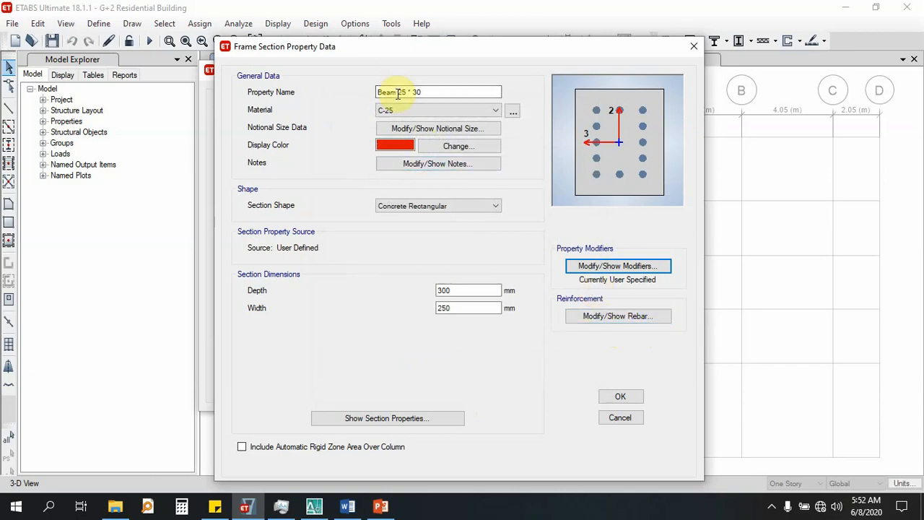
Set the beam's reinforcement to M3 Design Only (Beam), with S-400 longitudinal bars and S-300 confinement ties
left_click(598, 315)
left_click(274, 109)
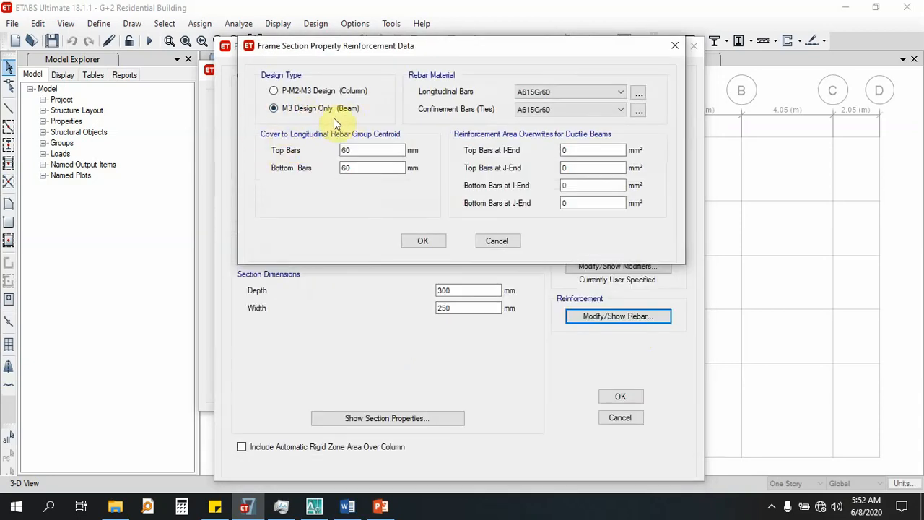
left_click(547, 93)
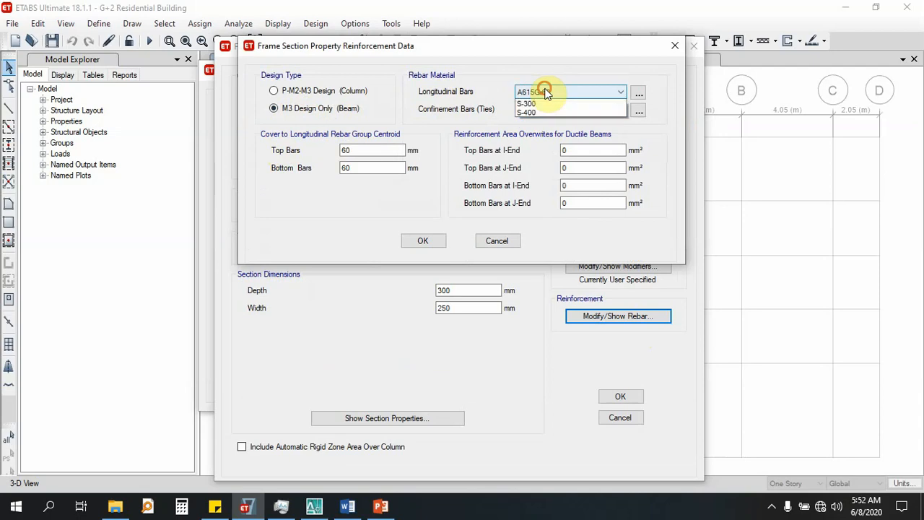
left_click(548, 117)
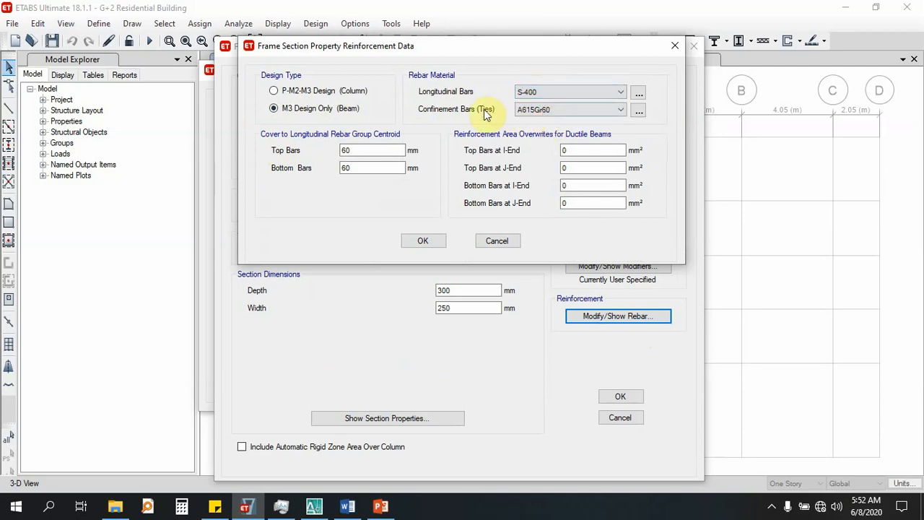
left_click(543, 111)
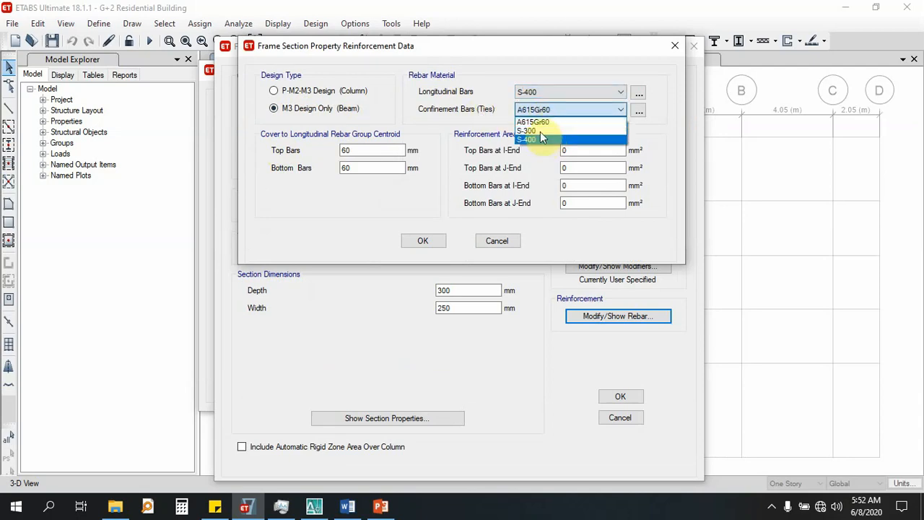
left_click(540, 131)
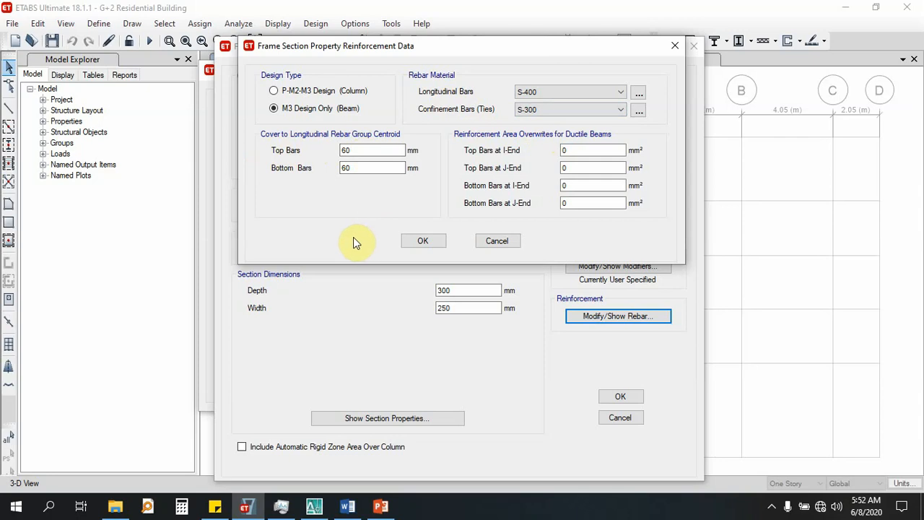
Check the top and bottom bar cover fields, switch to AutoCAD, and examine the concrete cover in the Drawing1.dwg beam cross-section
double_click(383, 150)
double_click(371, 168)
left_click(313, 506)
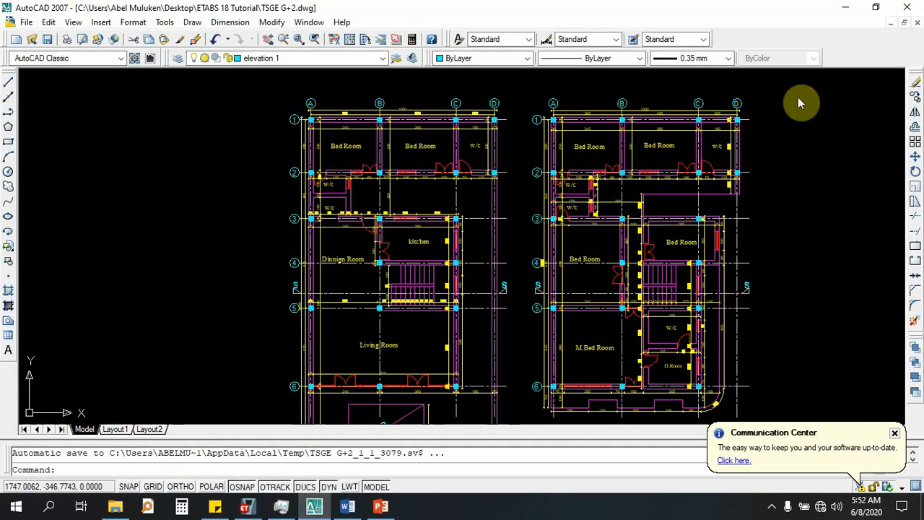
left_click(889, 22)
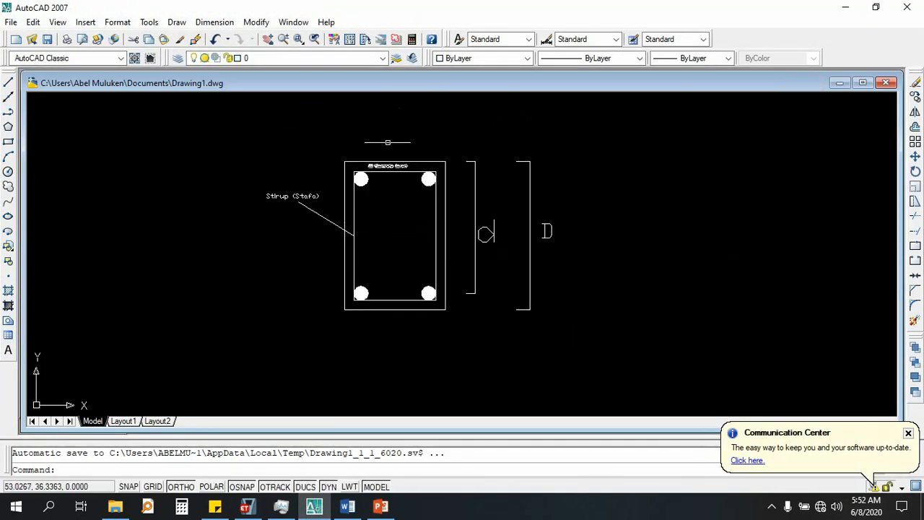
scroll(501, 134, "down", 3)
scroll(433, 144, "up", 5)
scroll(429, 149, "down", 4)
scroll(436, 148, "up", 3)
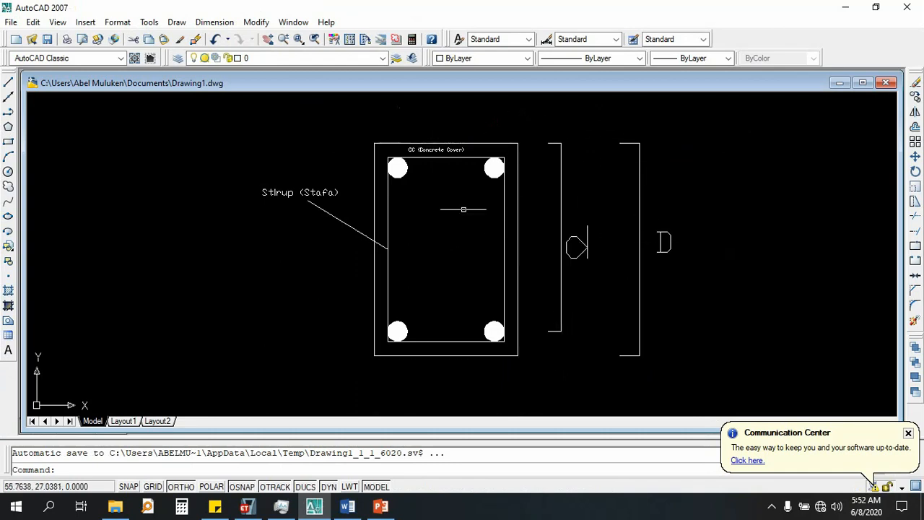
scroll(418, 153, "up", 8)
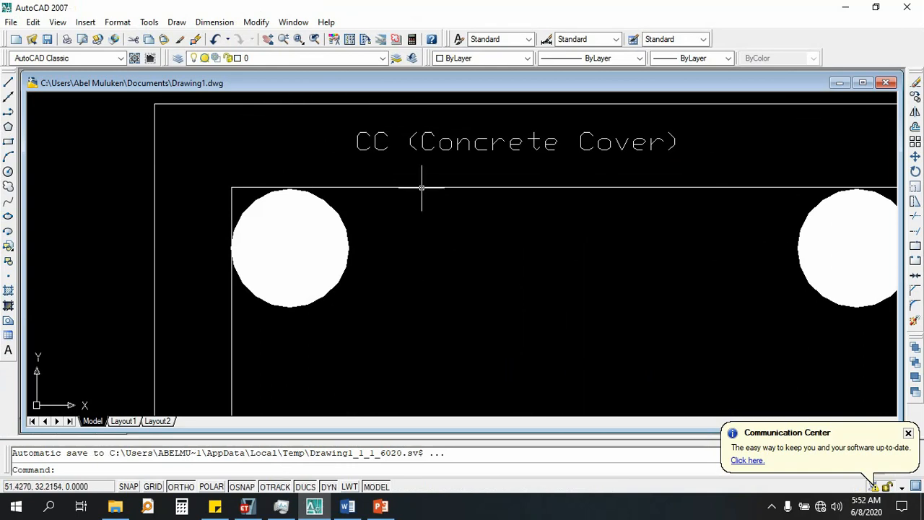
Compare the concrete cover, stirrup and depths d and D in the AutoCAD beam cross-section with the ETABS top and bottom bar cover fields
scroll(423, 185, "down", 8)
scroll(314, 174, "up", 5)
scroll(306, 157, "down", 5)
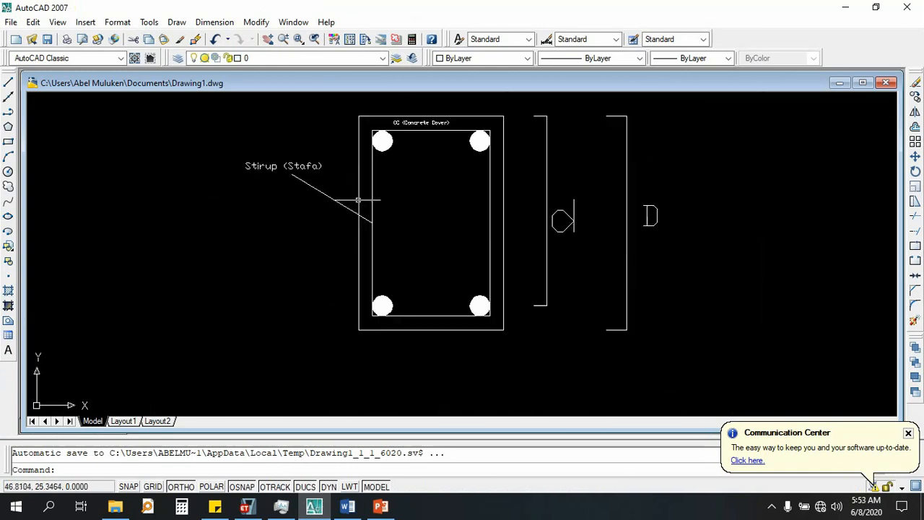
scroll(498, 247, "down", 2)
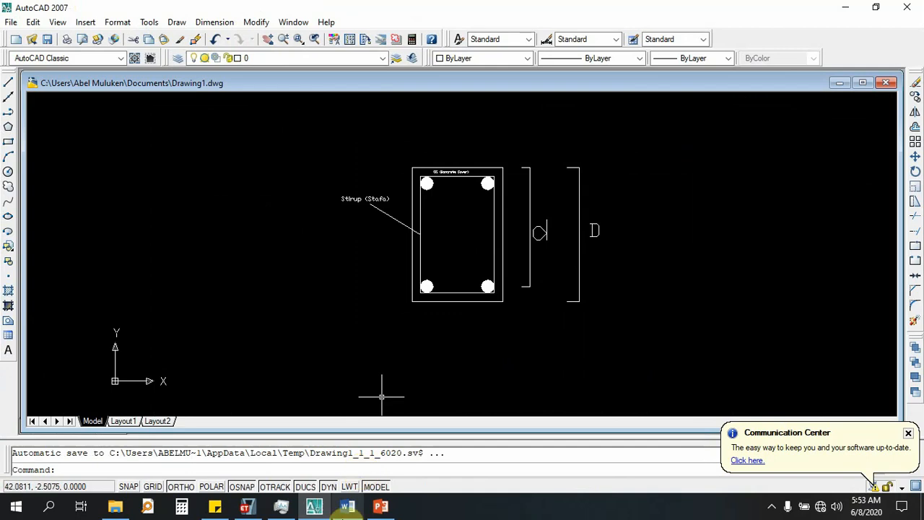
left_click(246, 510)
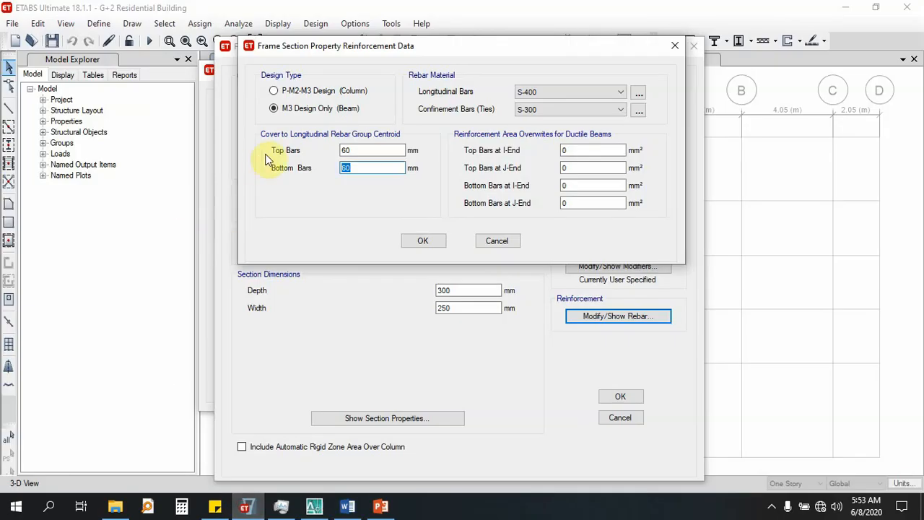
left_click(313, 508)
scroll(440, 177, "up", 3)
scroll(509, 167, "down", 4)
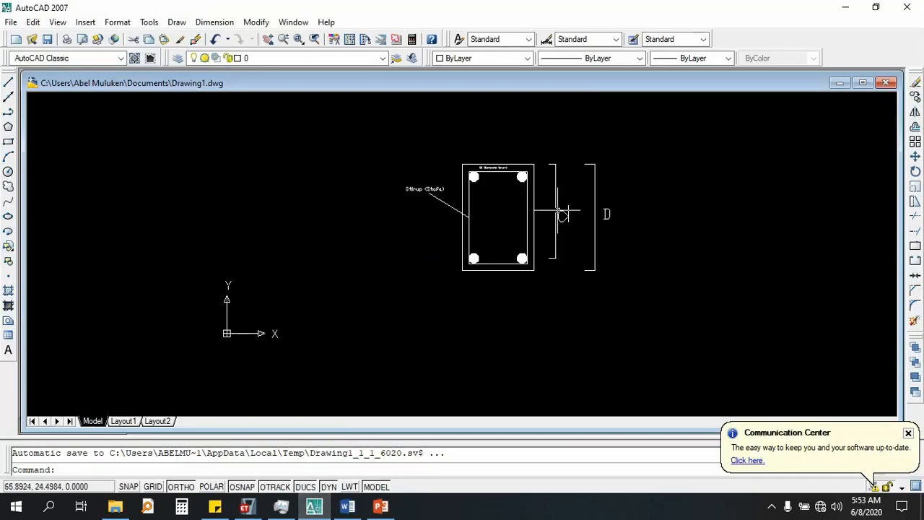
left_click(613, 161)
left_click(554, 243)
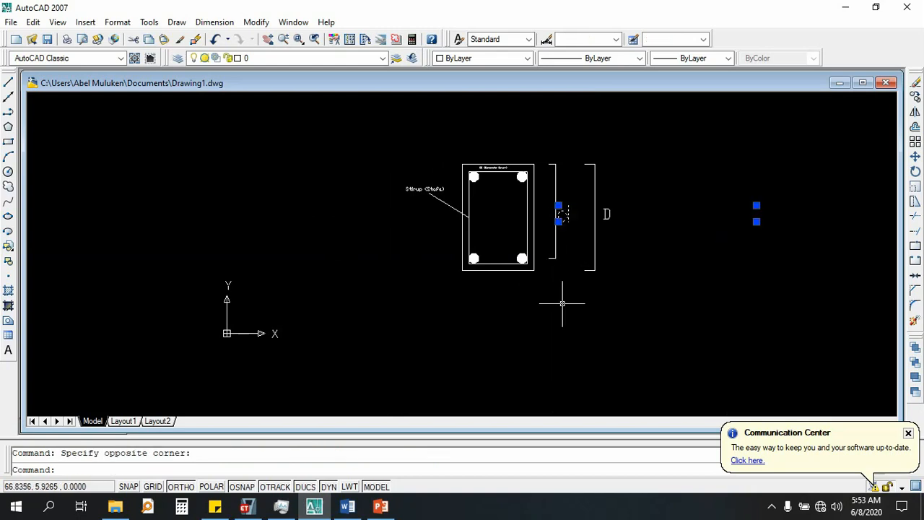
left_click(313, 508)
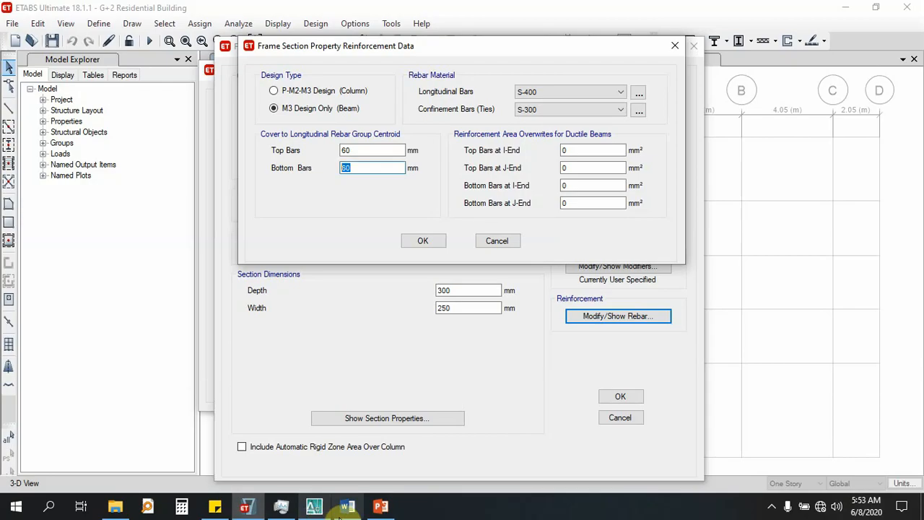
Switch to Word and write the cover calculation "= 7 +25+8 =40mm" below the equation for d
left_click(348, 507)
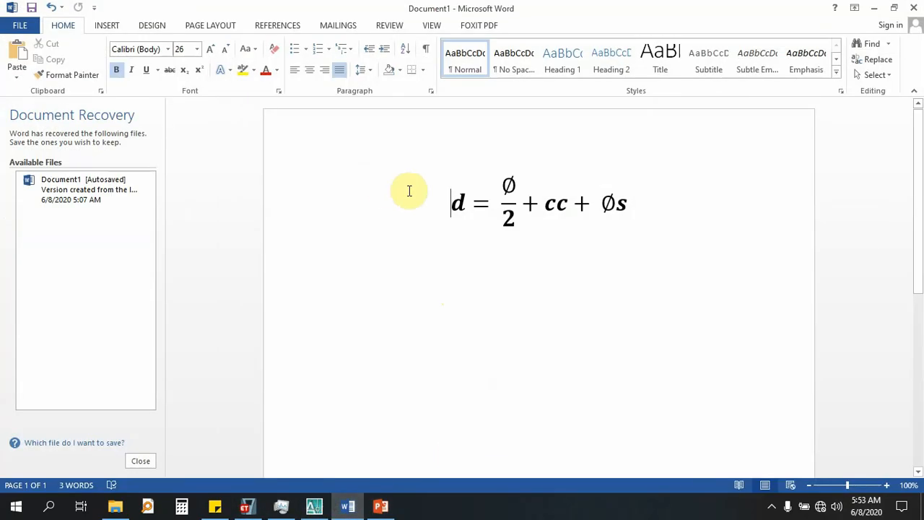
left_click_drag(429, 202, 629, 185)
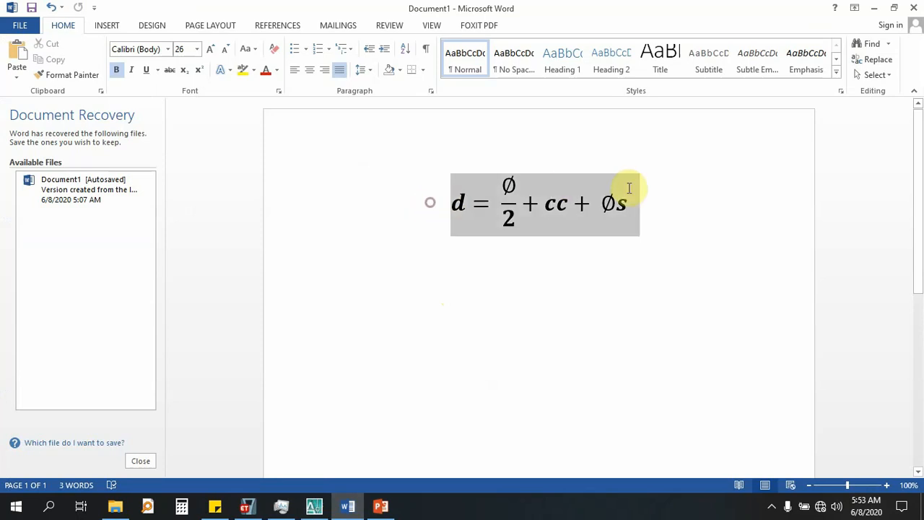
left_click(481, 320)
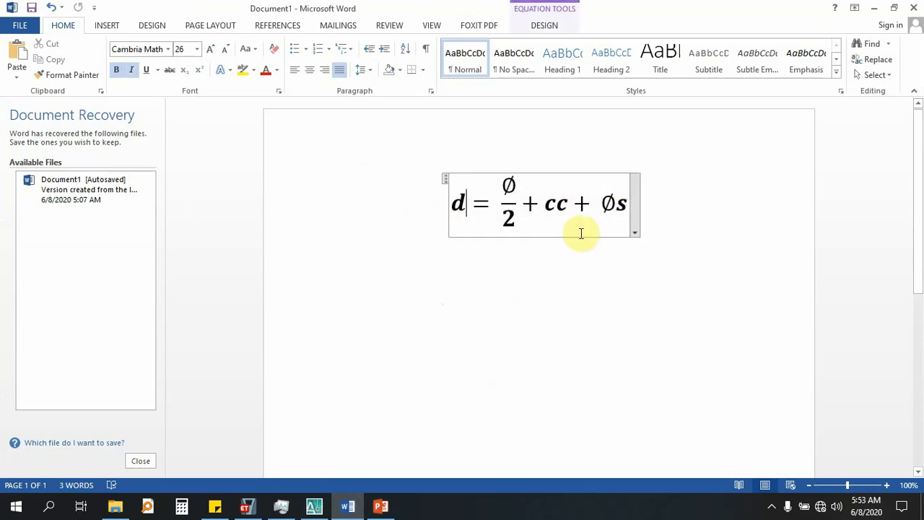
left_click(485, 281)
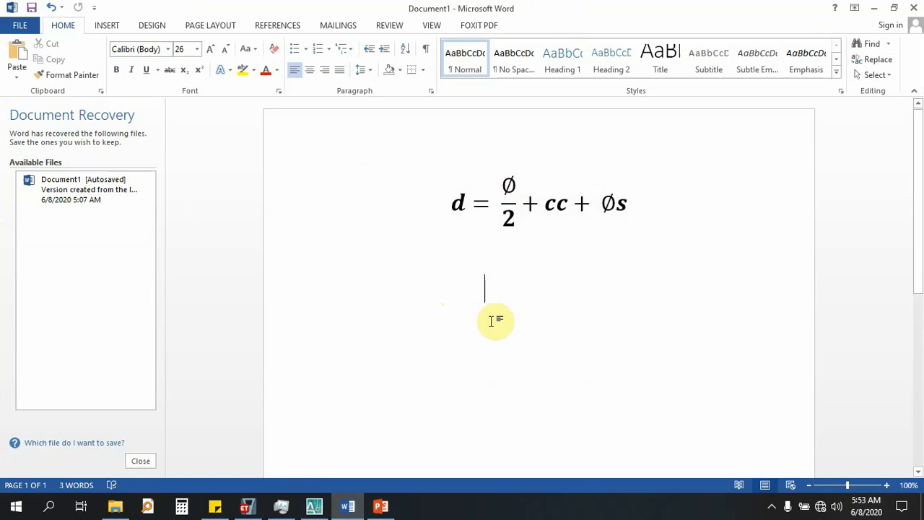
type("= 7 +25+")
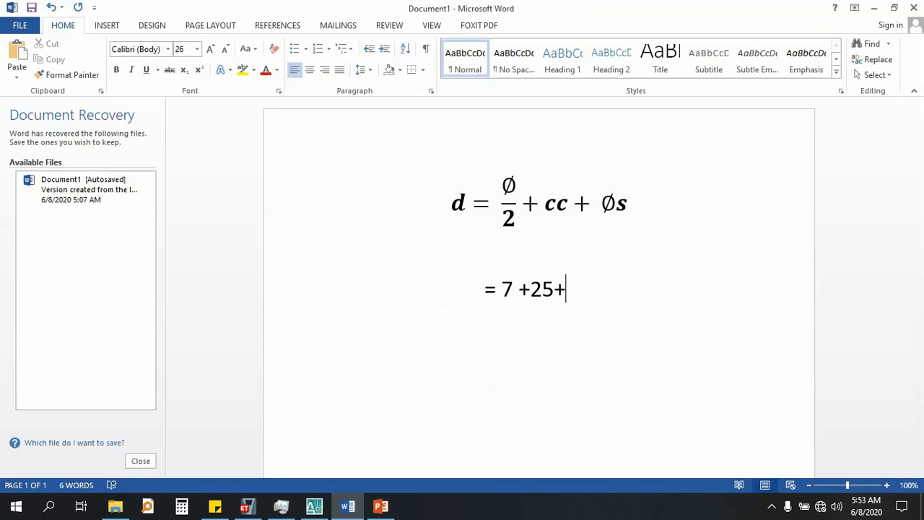
type("8 =40mm")
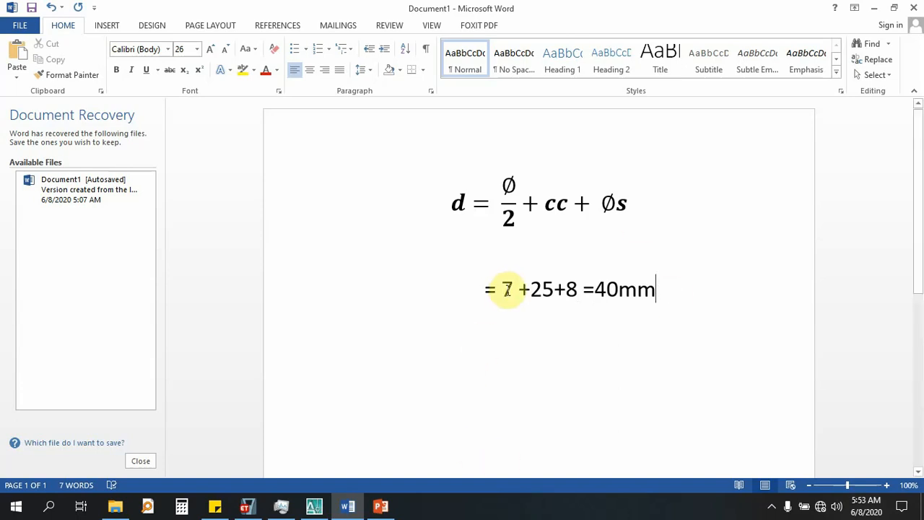
left_click(521, 184)
left_click(498, 185)
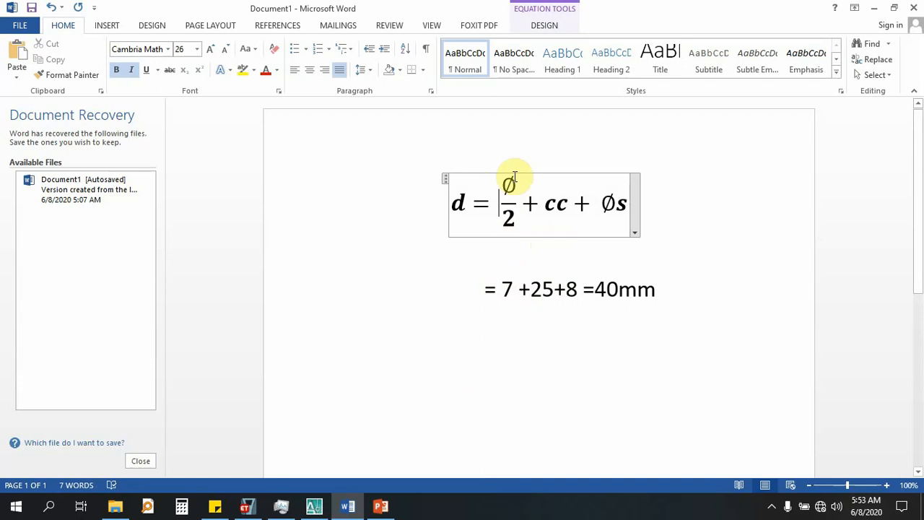
Switch back to ETABS, set the beam's top and bottom bar covers to 40 mm, and accept the rebar data and section
left_click(348, 509)
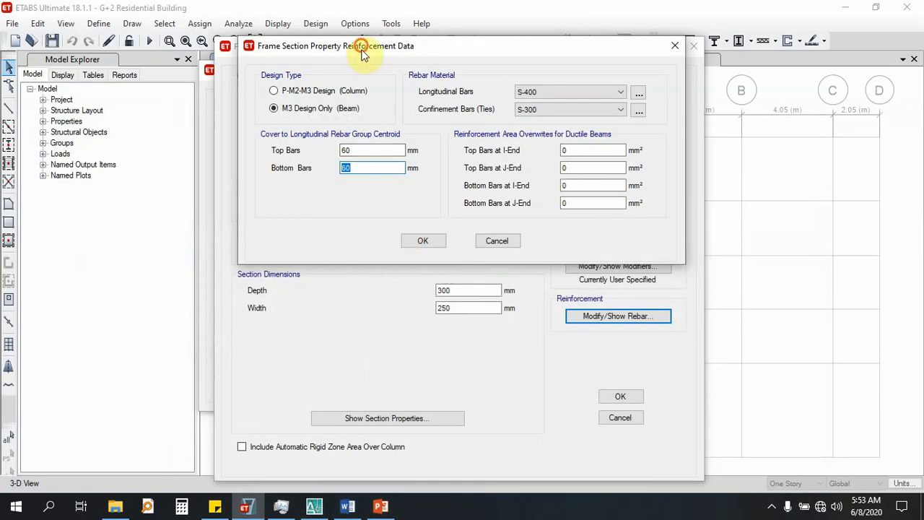
left_click_drag(363, 55, 363, 111)
double_click(370, 207)
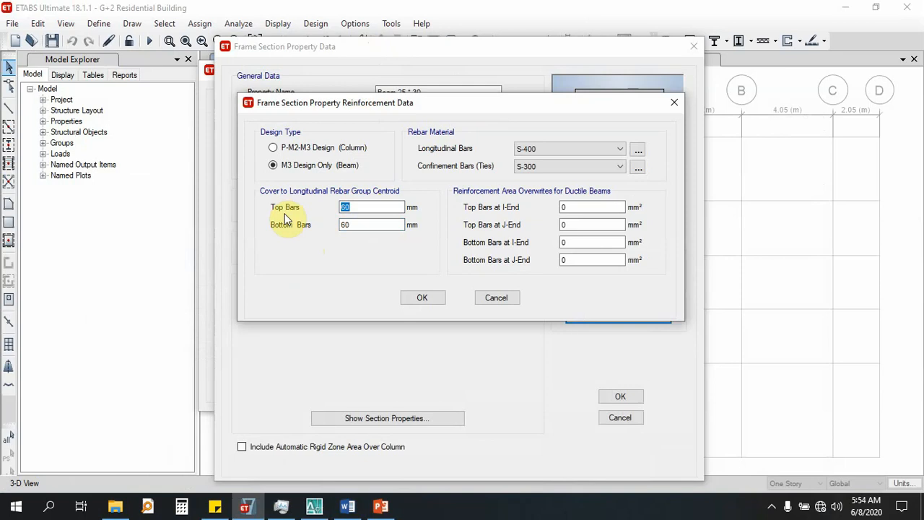
type("4")
double_click(381, 224)
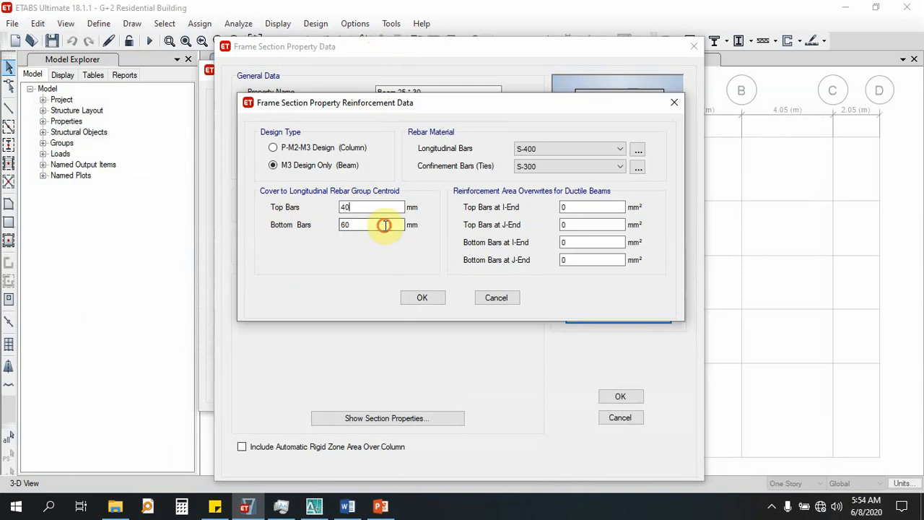
type("4")
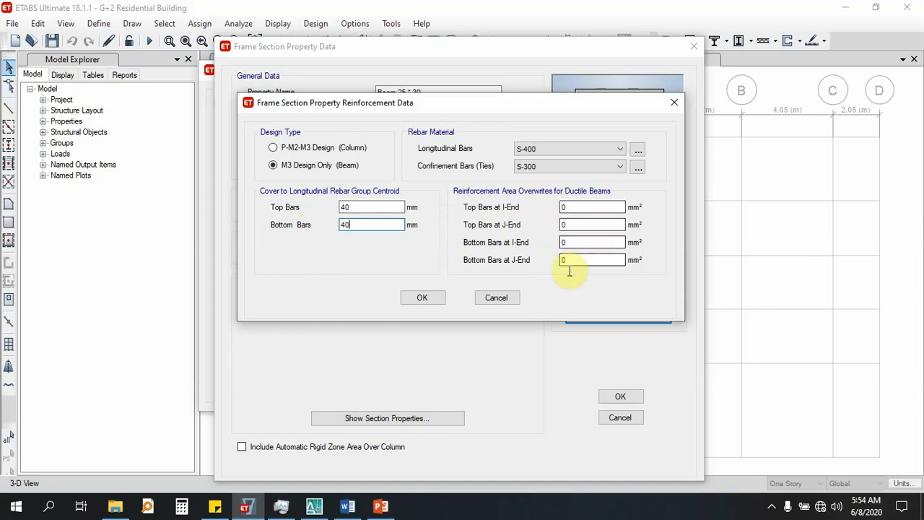
left_click(421, 299)
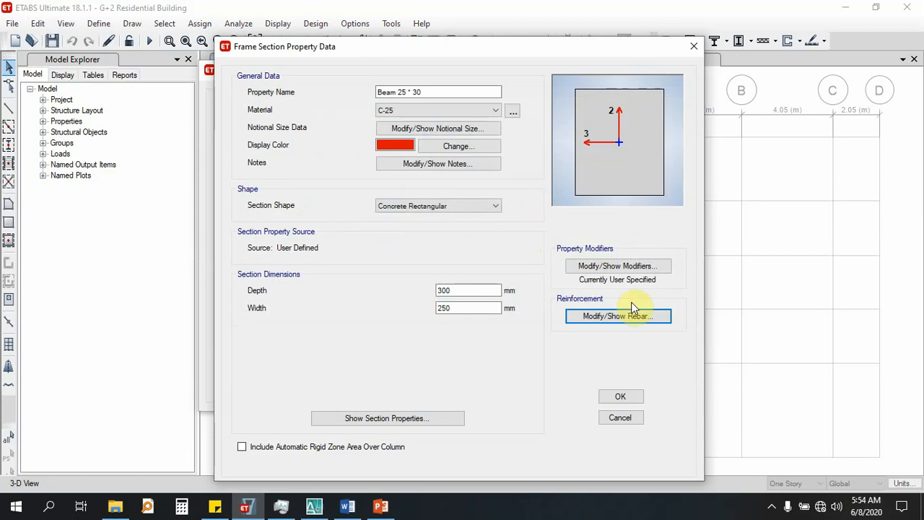
left_click(625, 397)
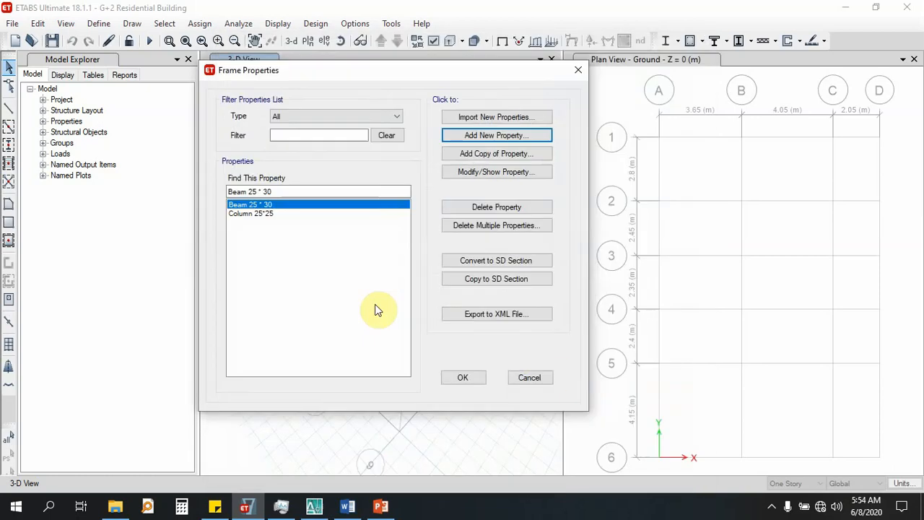
left_click(246, 213)
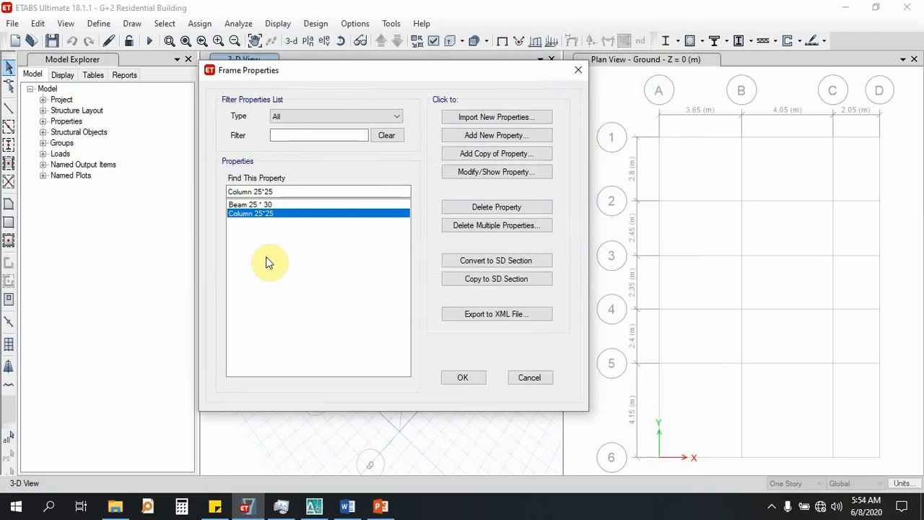
left_click(245, 205)
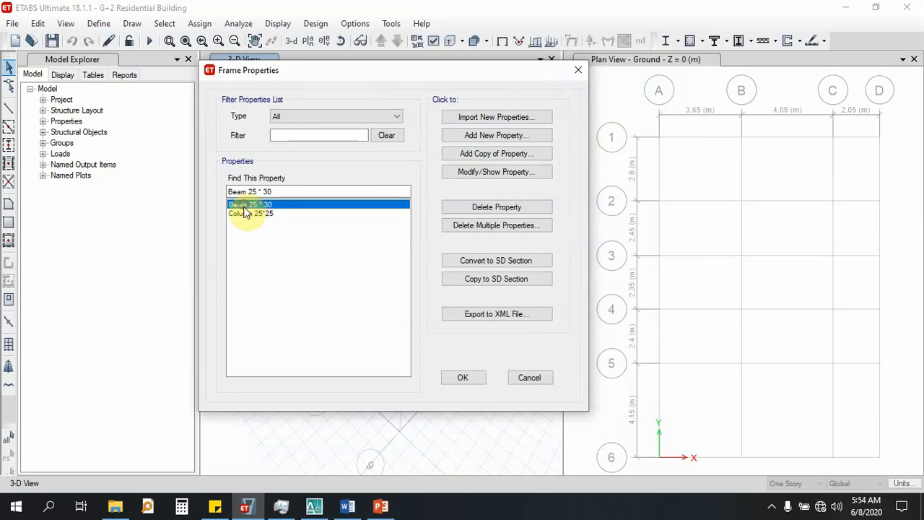
left_click(469, 172)
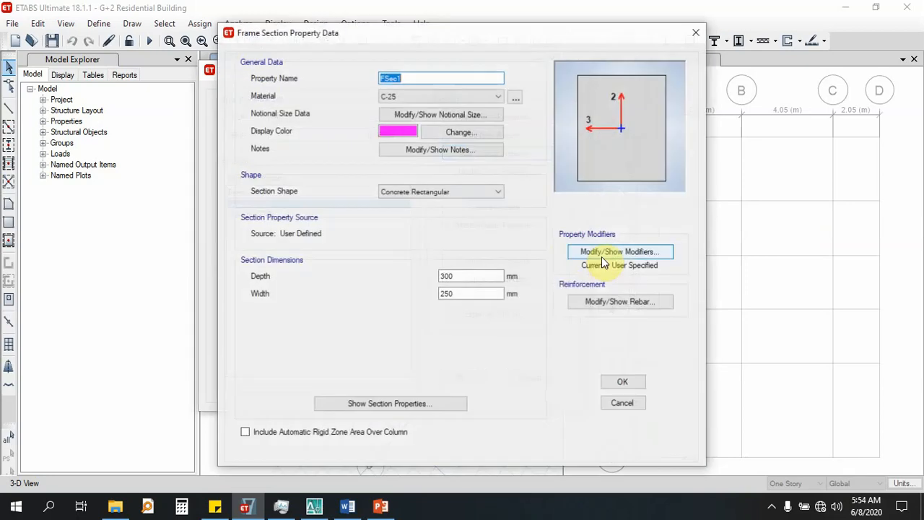
left_click(695, 30)
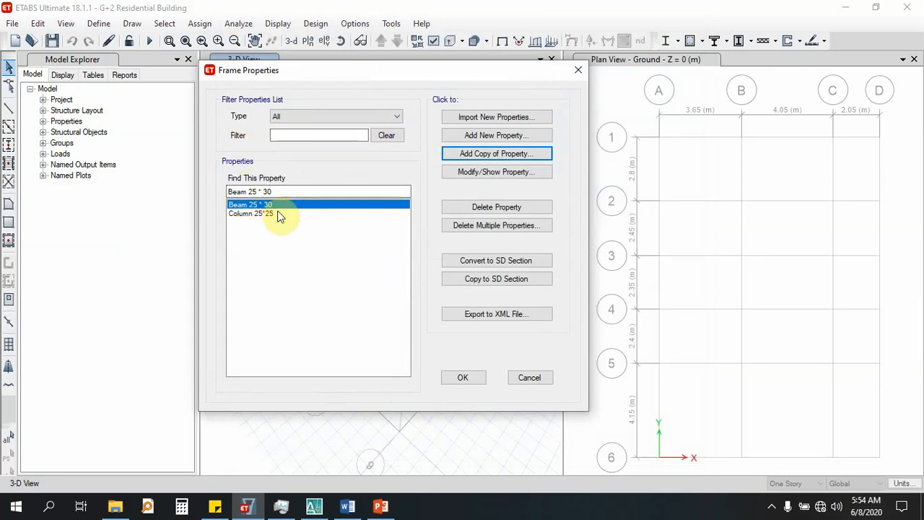
Accept the frame properties and add a new slab property named Slab 150
left_click(463, 378)
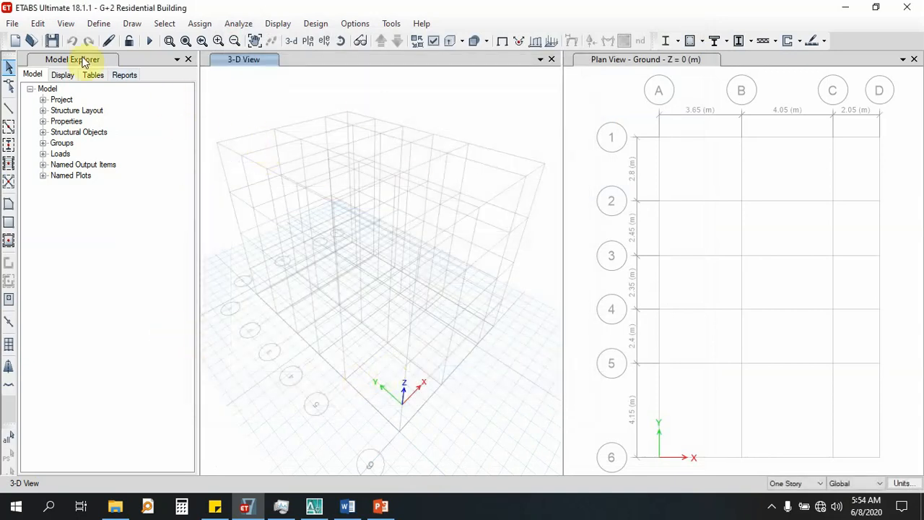
left_click(99, 24)
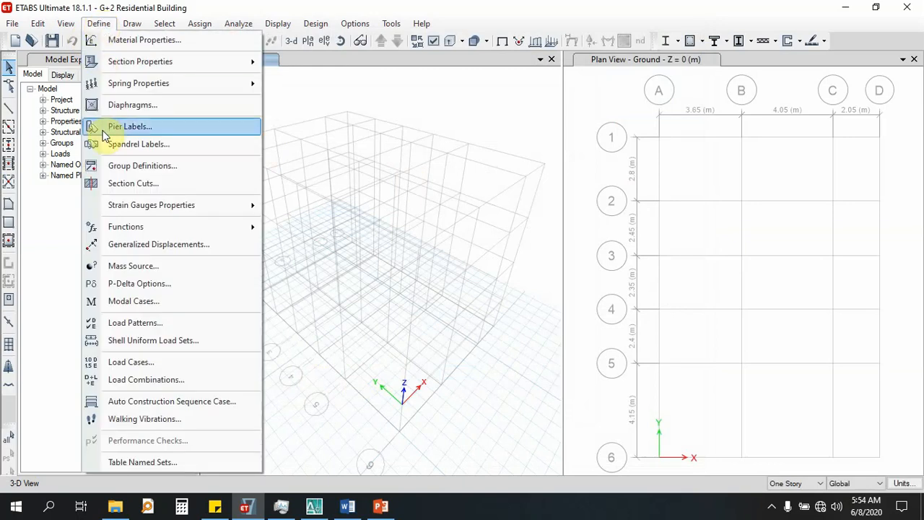
mouse_move(168, 66)
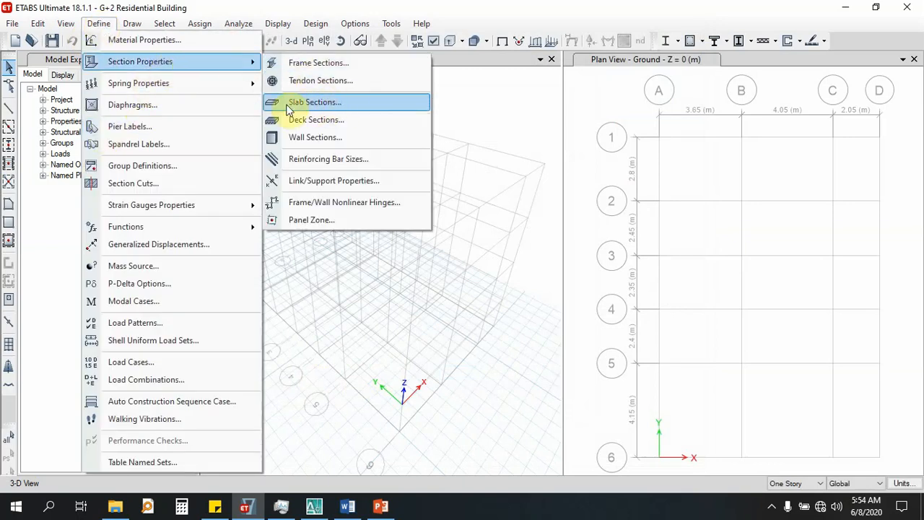
left_click(318, 107)
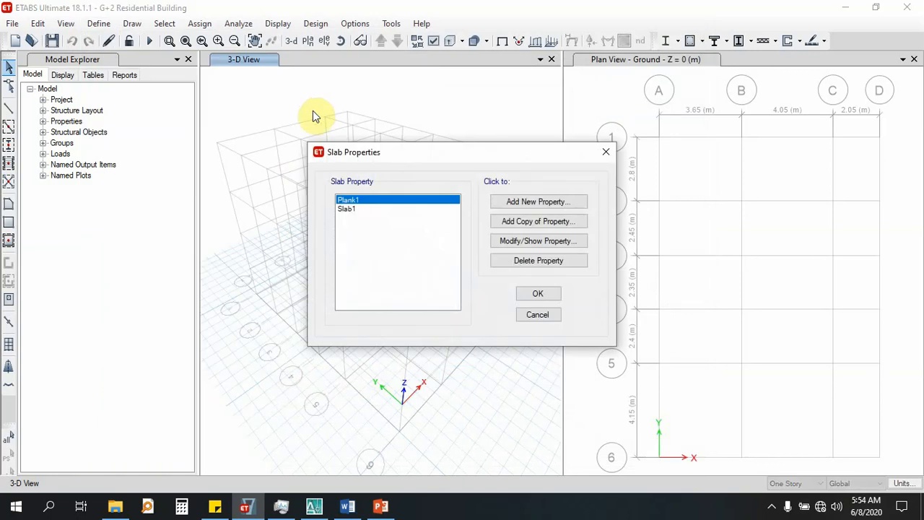
left_click(346, 209)
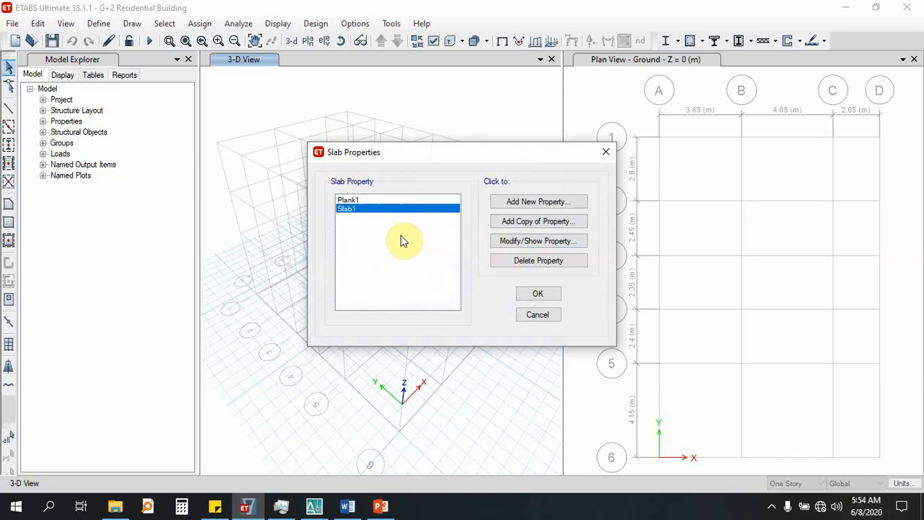
left_click(562, 205)
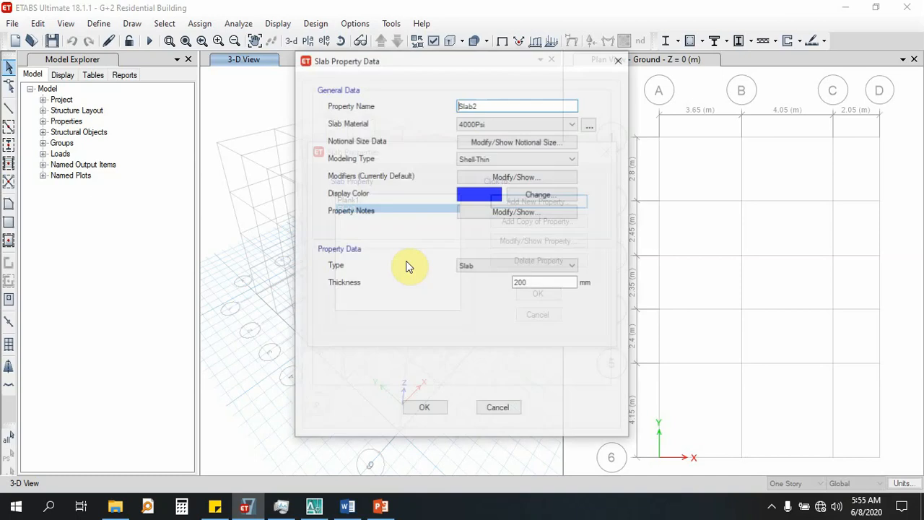
left_click_drag(361, 65, 354, 90)
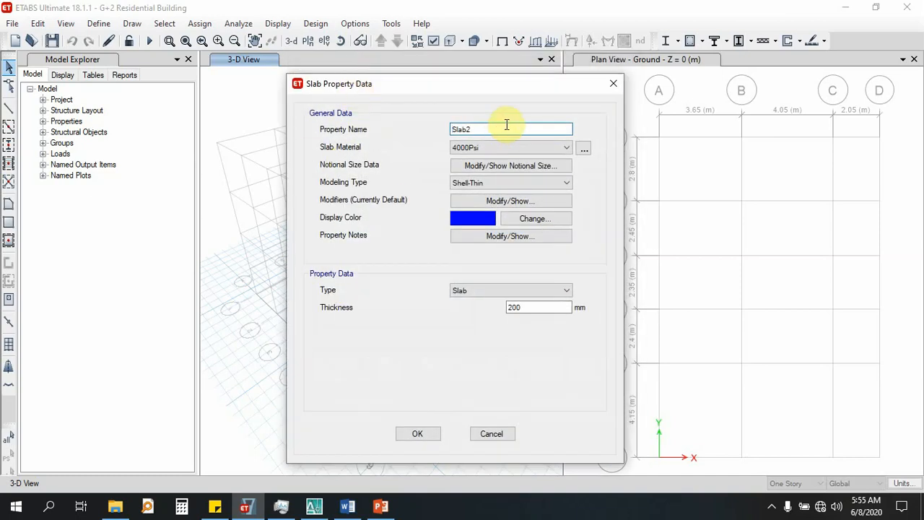
key("BackSpace")
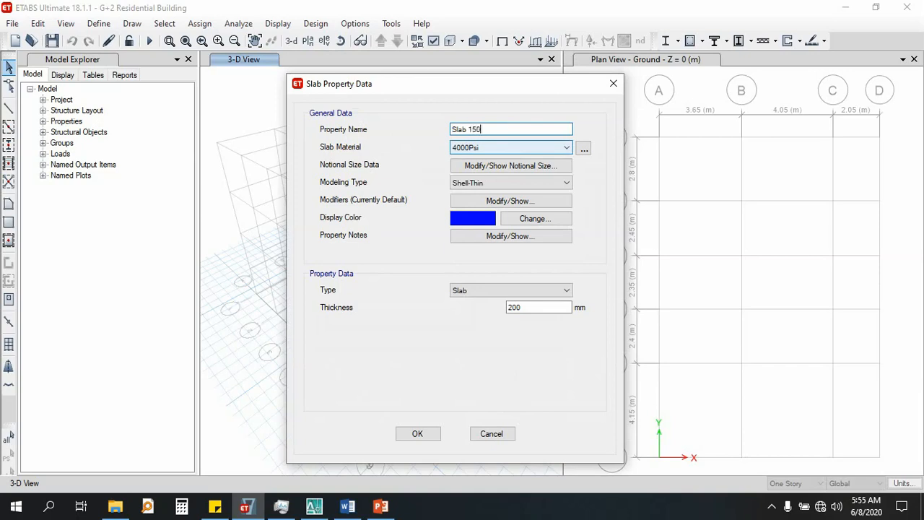
type("150")
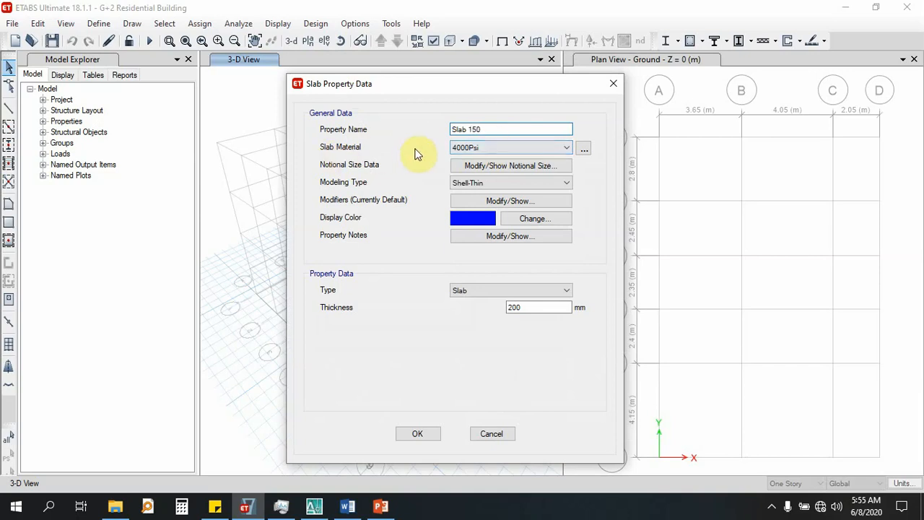
Set the slab material to C-25 and the modeling type to Shell-Thin
left_click(463, 148)
left_click(462, 195)
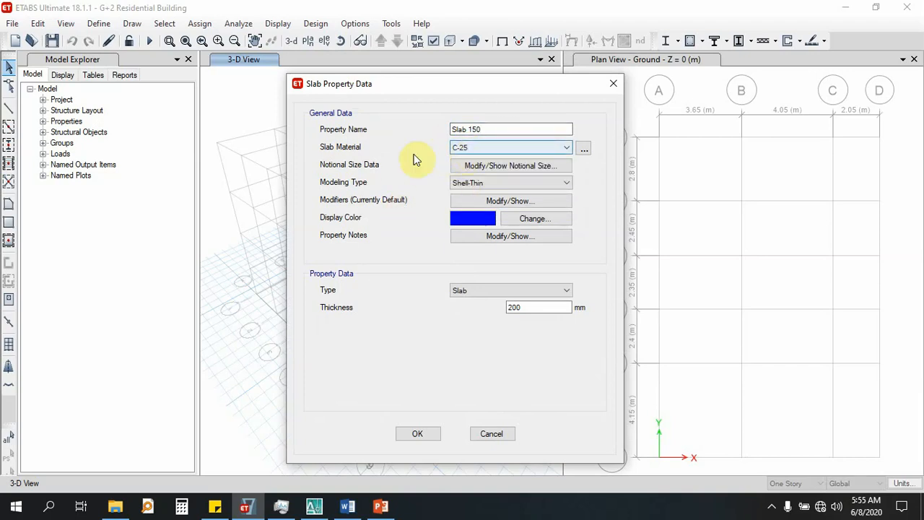
left_click(478, 182)
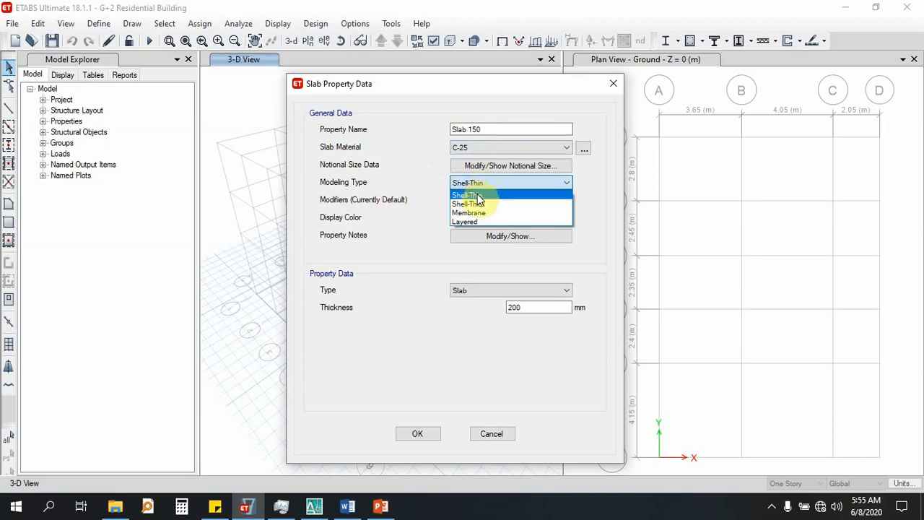
left_click(477, 194)
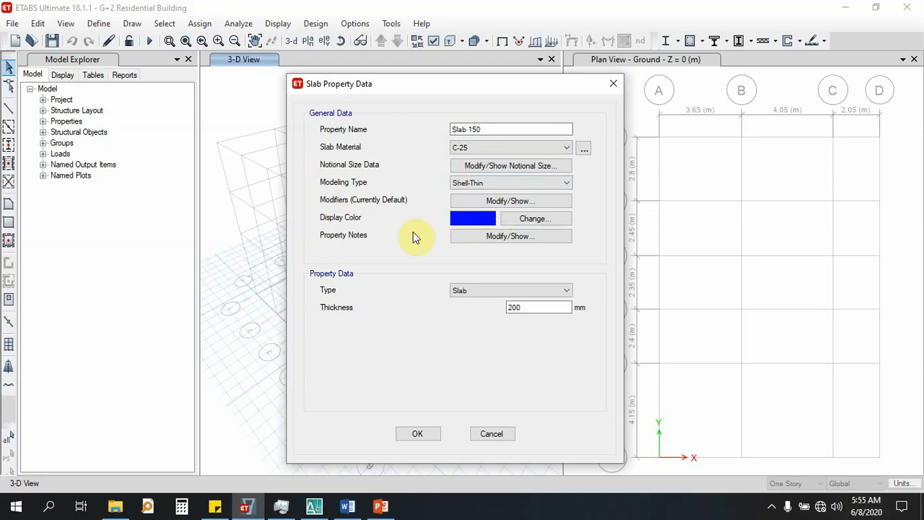
left_click(475, 185)
left_click(476, 186)
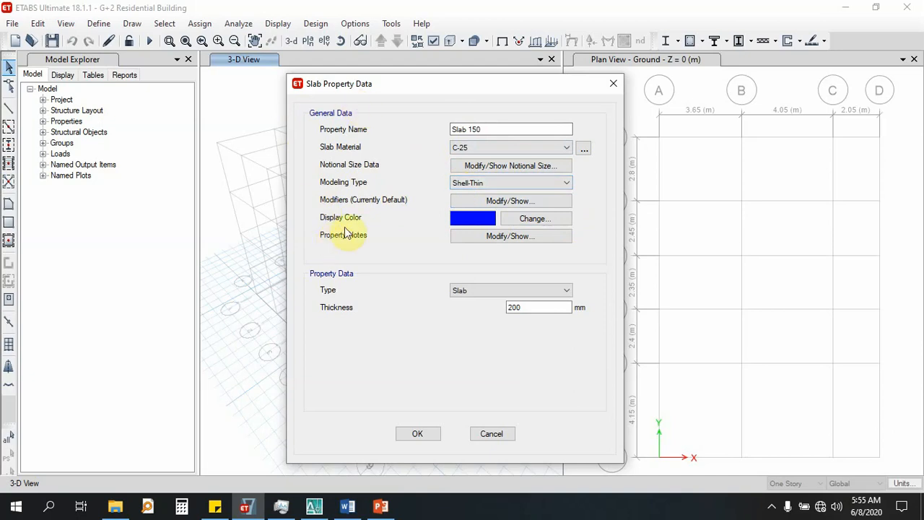
left_click(548, 218)
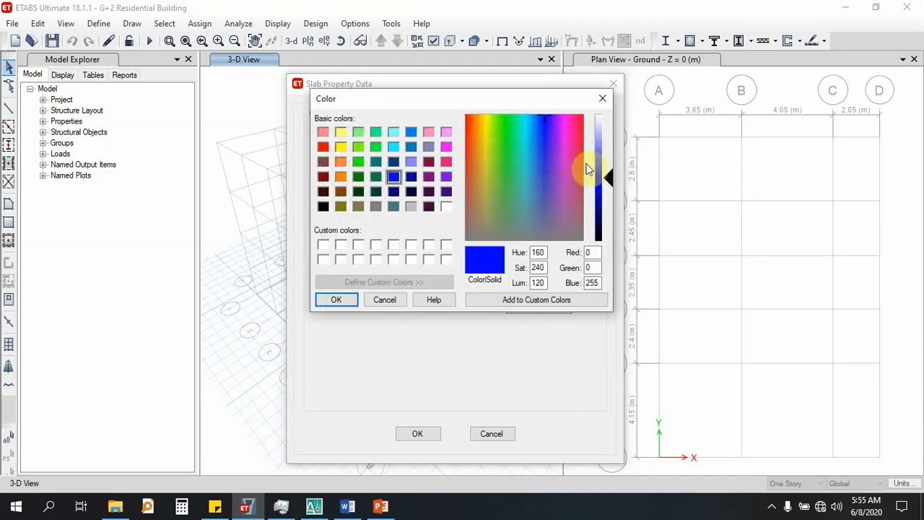
left_click(603, 98)
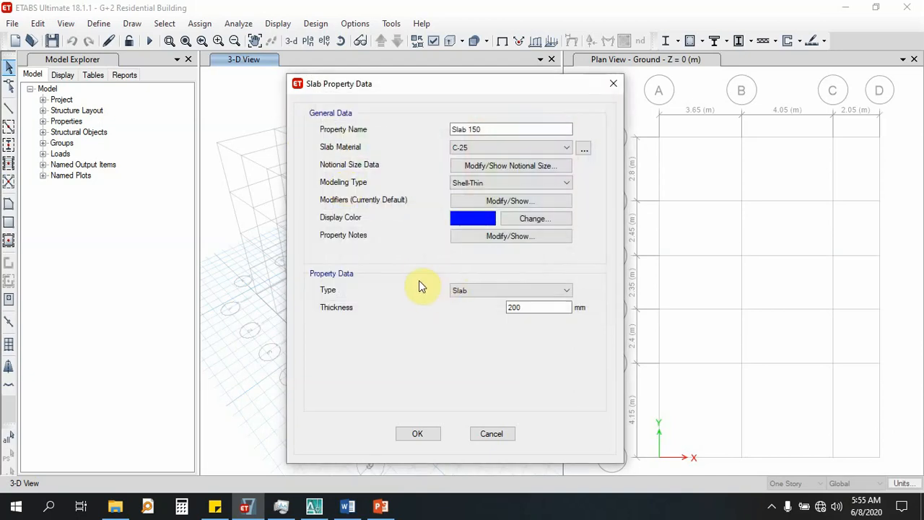
left_click(469, 291)
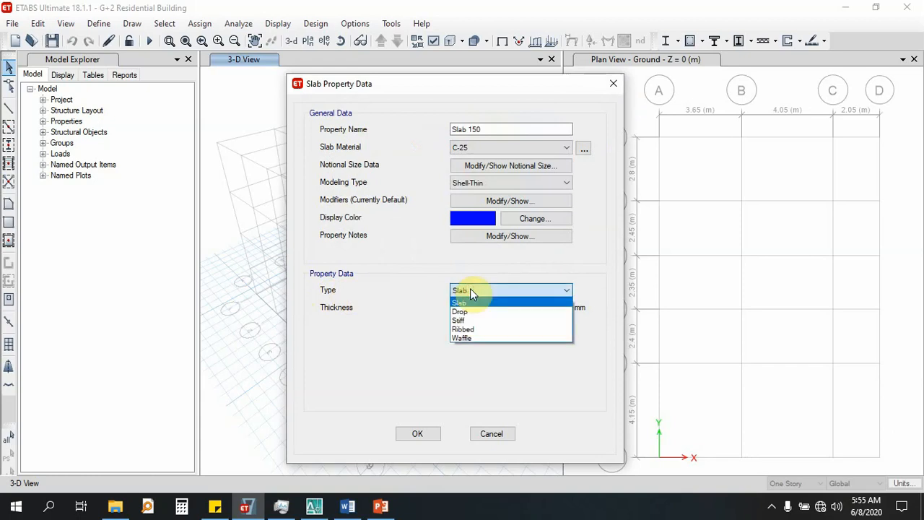
left_click(418, 275)
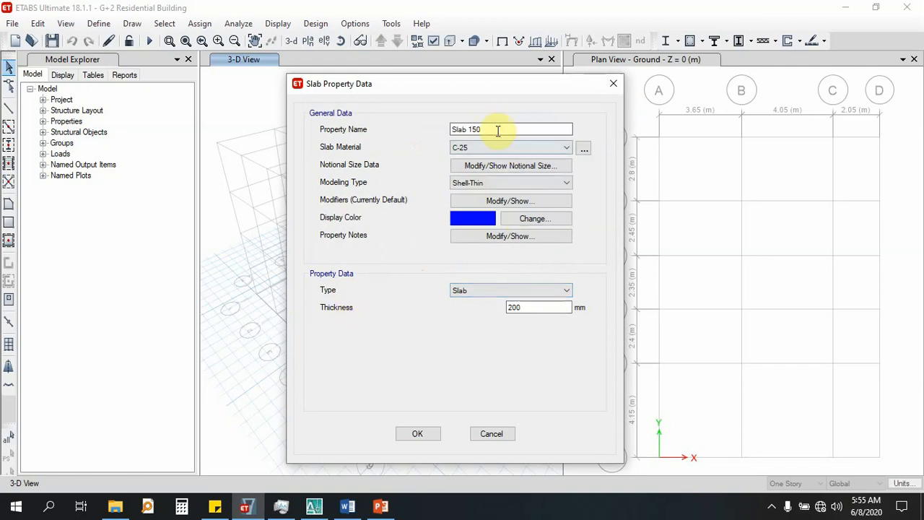
Set the slab thickness to 150 mm and accept the Slab 150 property
left_click_drag(552, 303, 486, 309)
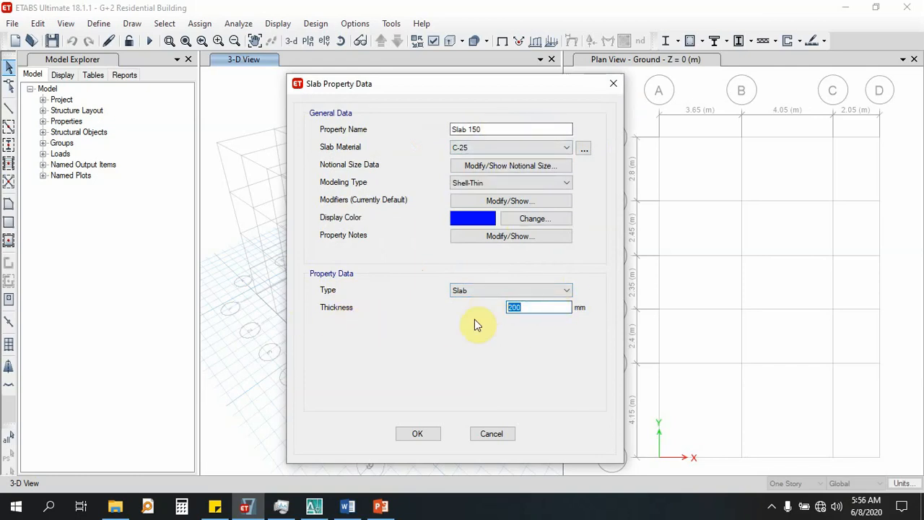
type("150")
double_click(533, 309)
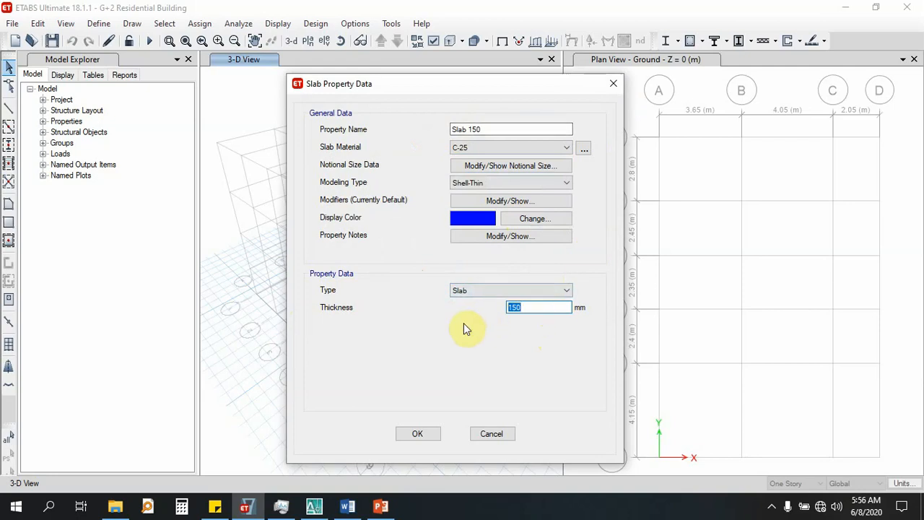
left_click(416, 435)
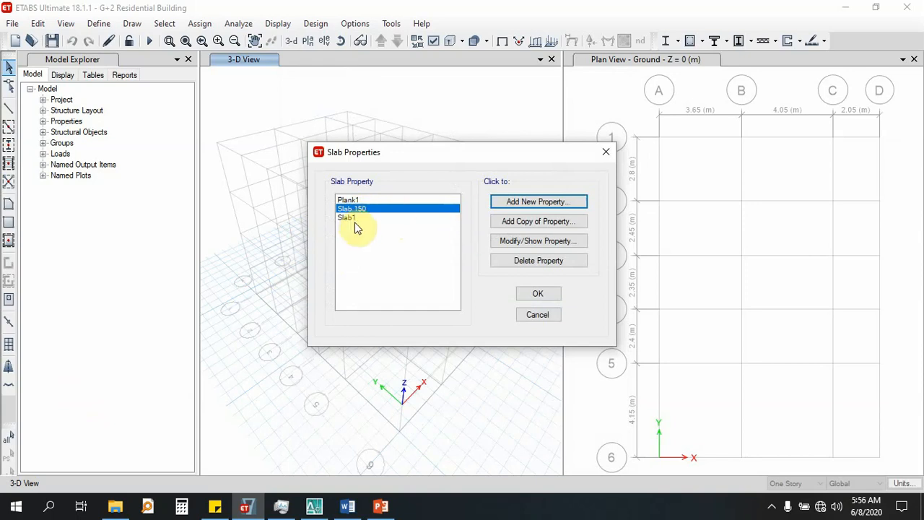
Open the stiffness modifiers of Slab 150 and consult the slab modification factors slide in PowerPoint
left_click(524, 241)
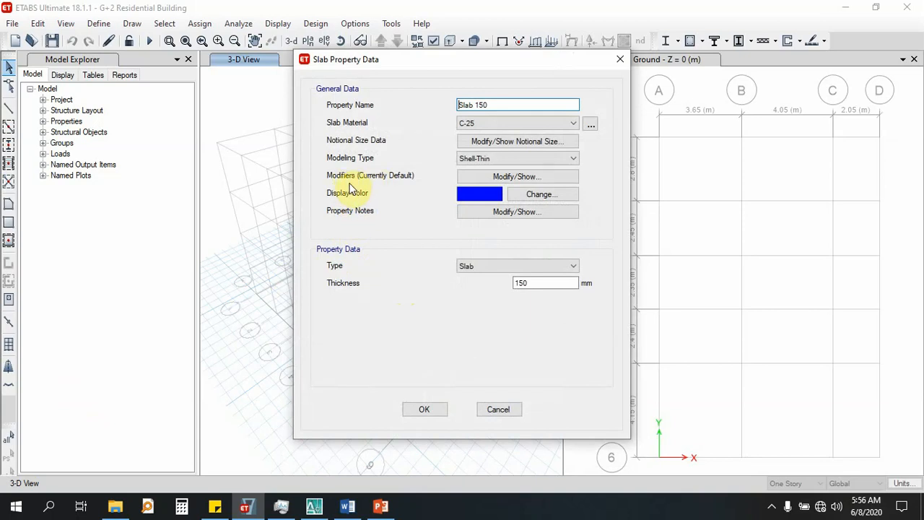
left_click(484, 177)
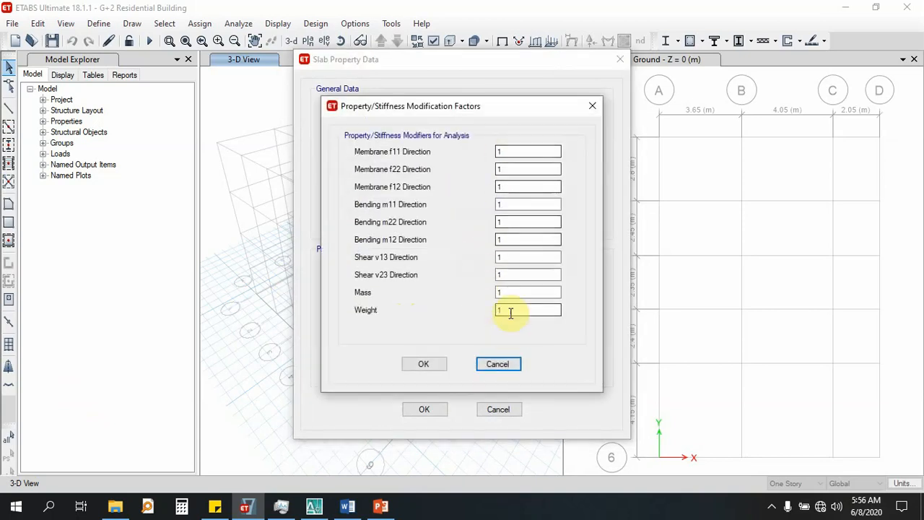
left_click(380, 506)
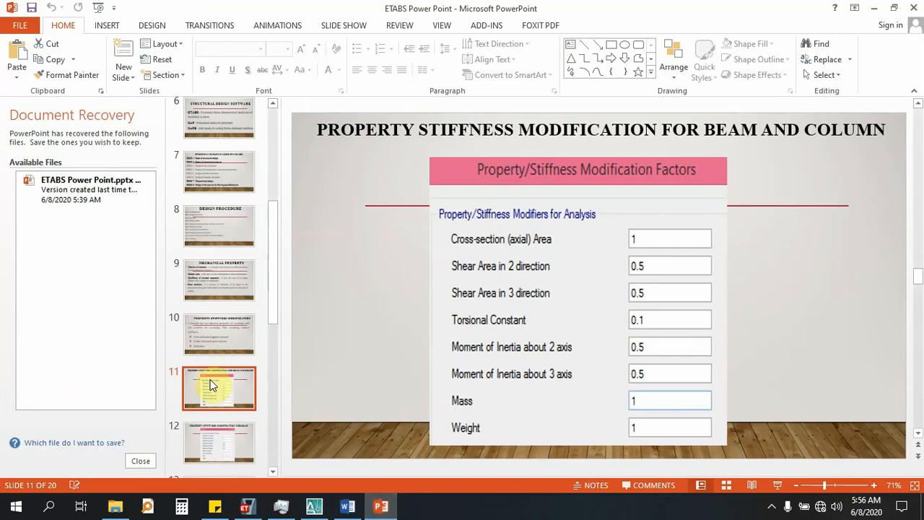
scroll(231, 404, "down", 1)
left_click(238, 415)
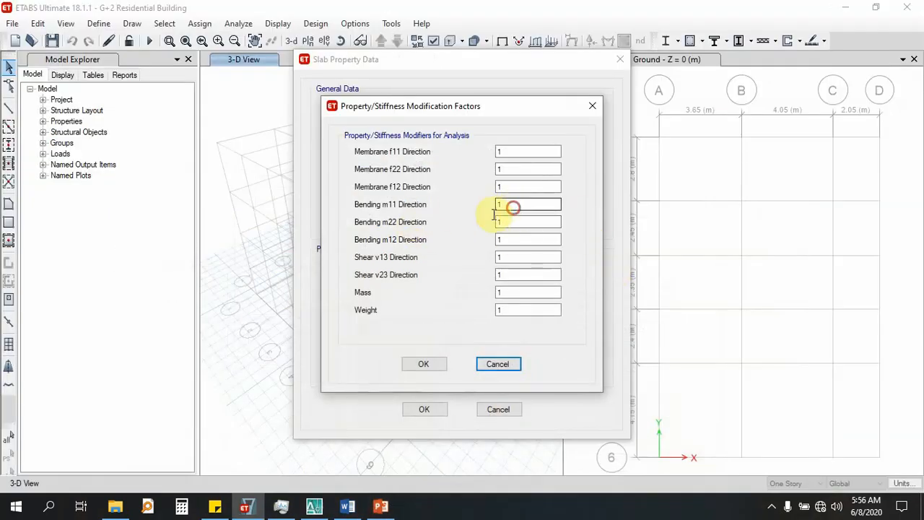
Back in ETABS, set the slab's bending m11, m22 and m12 modifiers to 0.25 and accept the modification factors
double_click(511, 206)
type("2")
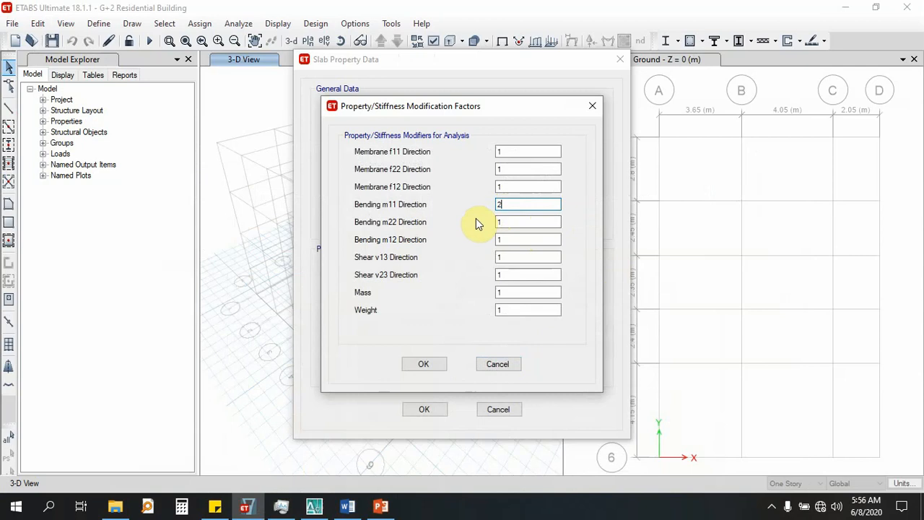
key("BackSpace")
type("0.25")
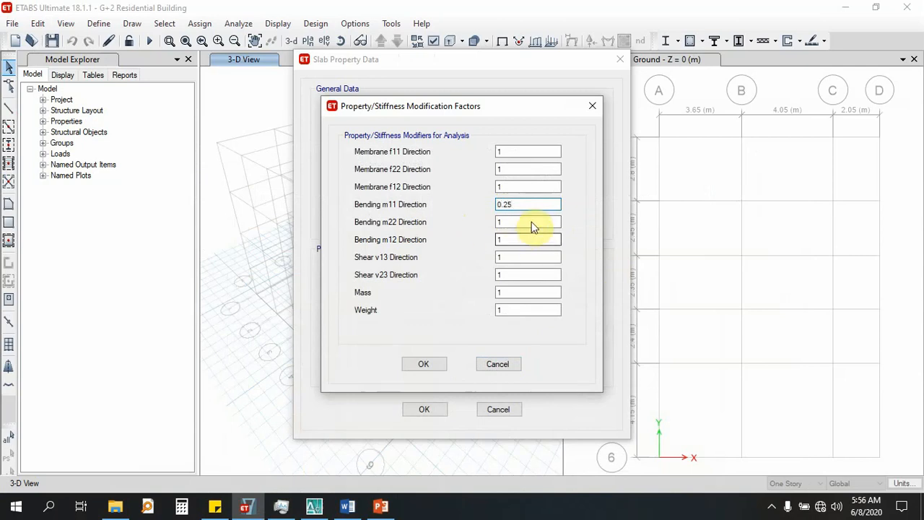
double_click(532, 223)
type("0.25")
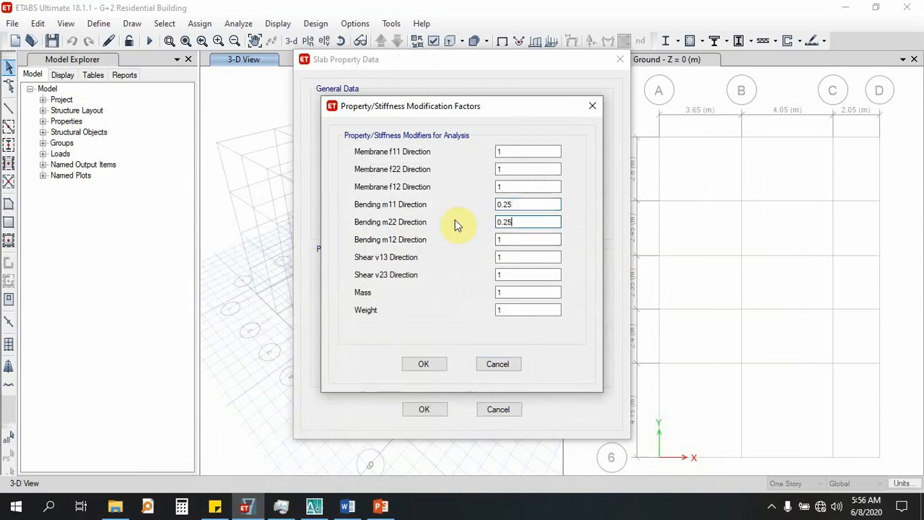
double_click(511, 238)
type("0.25")
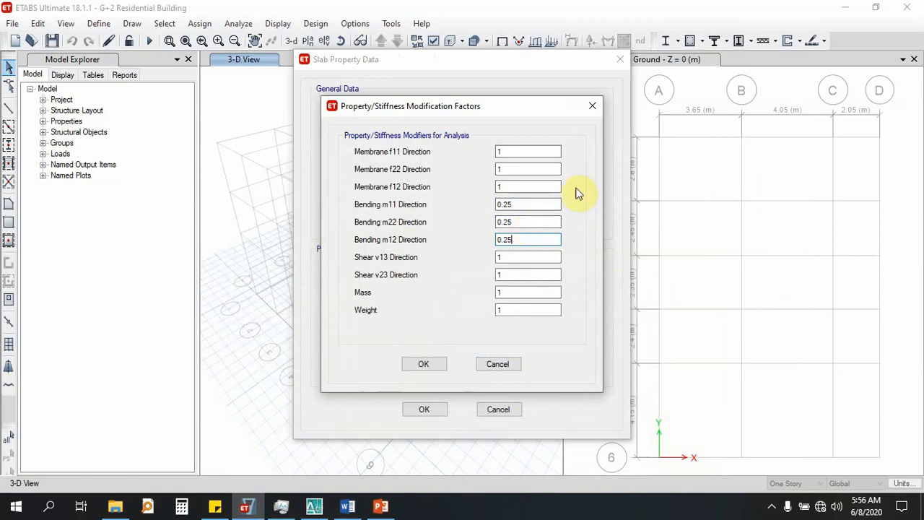
left_click(528, 221)
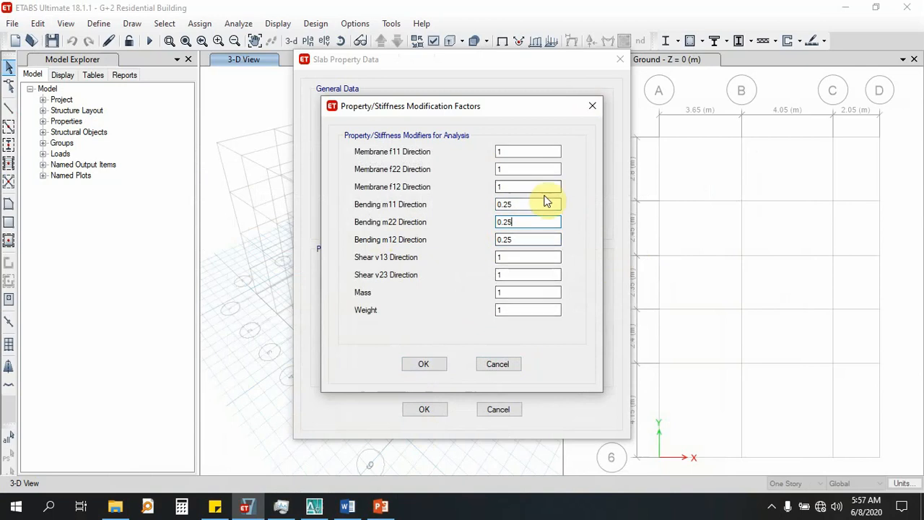
left_click(416, 367)
Accept the Slab 150 property data and confirm the list of slab properties
left_click(423, 412)
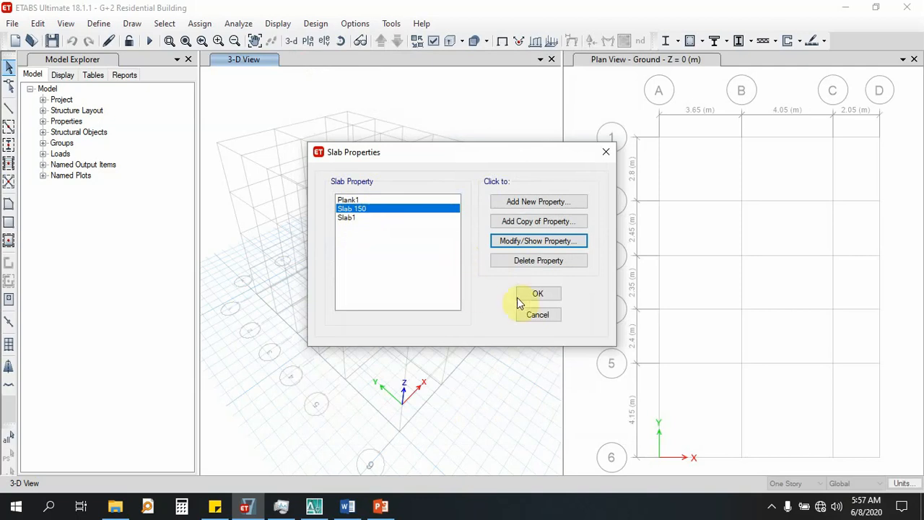
left_click(548, 293)
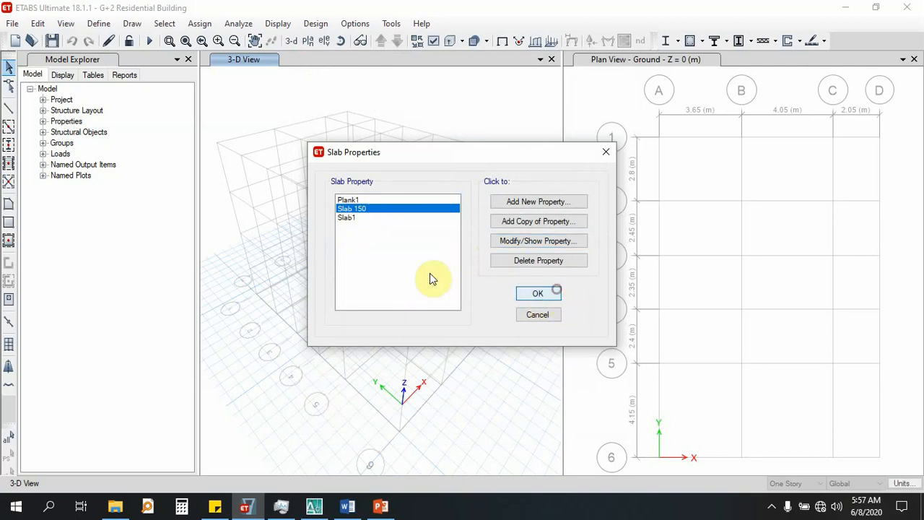
left_click(246, 507)
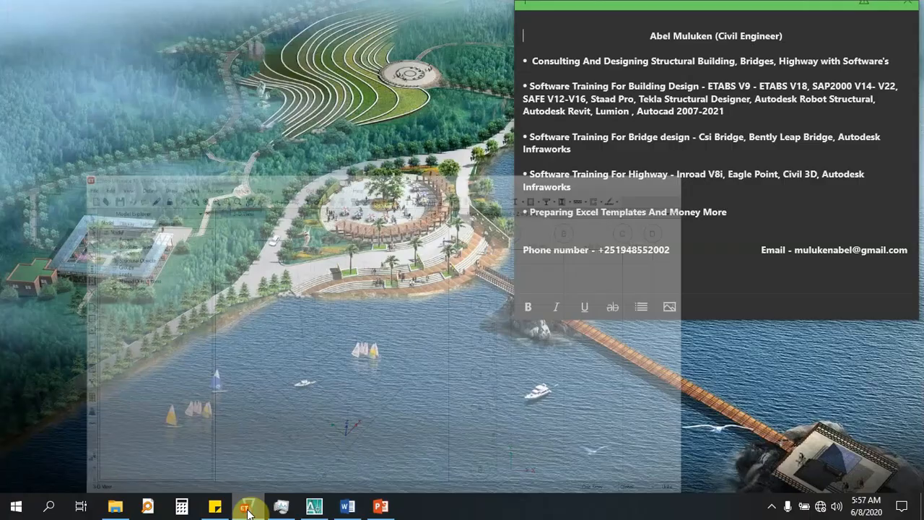